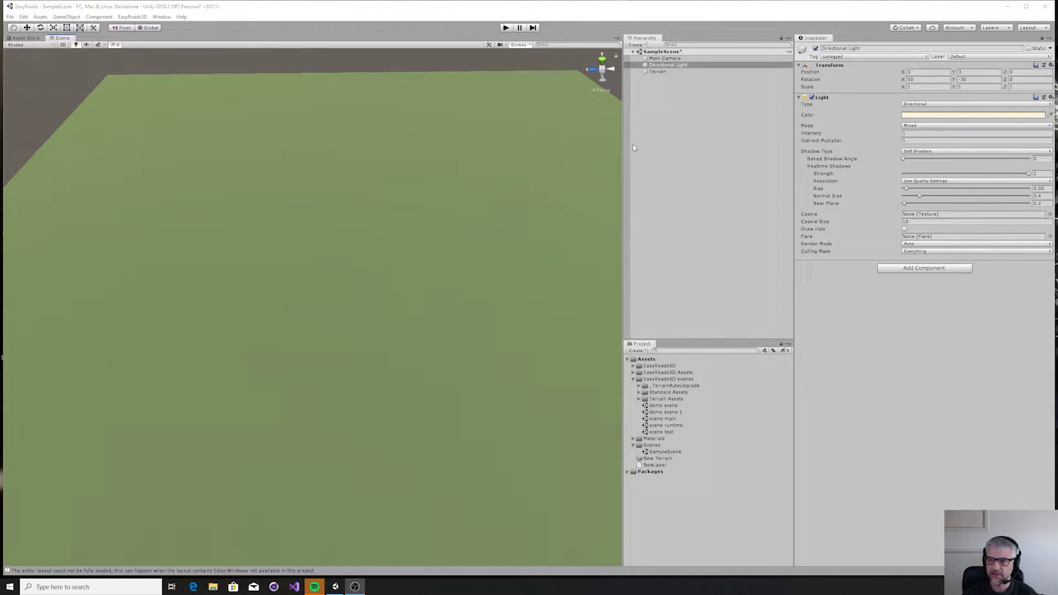
# Step: Create an EasyRoads3D Road Network from the Hierarchy, accepting the detected terrain and side object presets
pyautogui.click(653, 104)
pyautogui.rightClick(654, 104)
pyautogui.moveTo(711, 189)
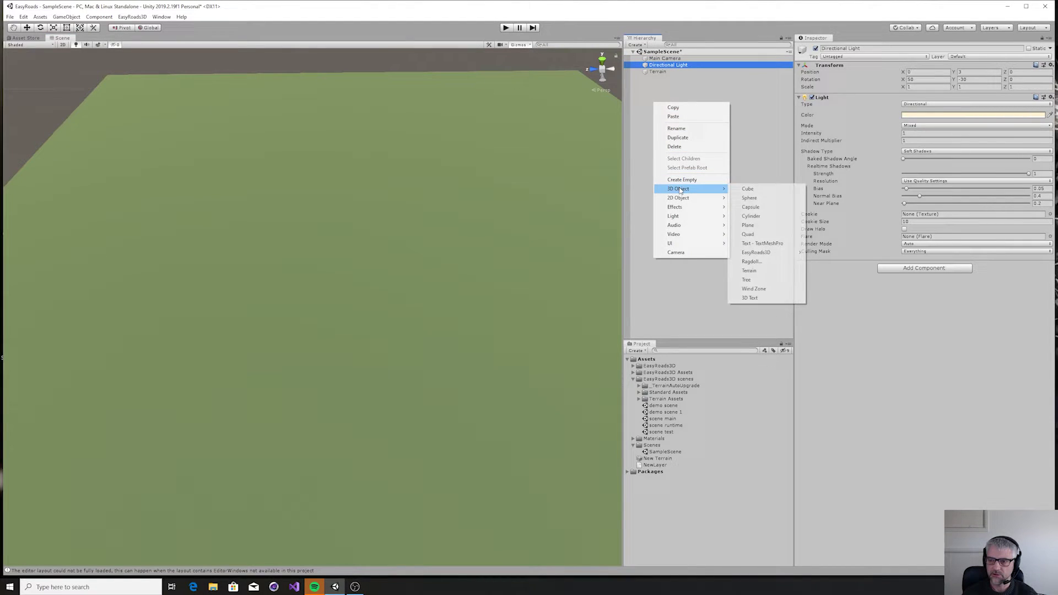
pyautogui.moveTo(764, 252)
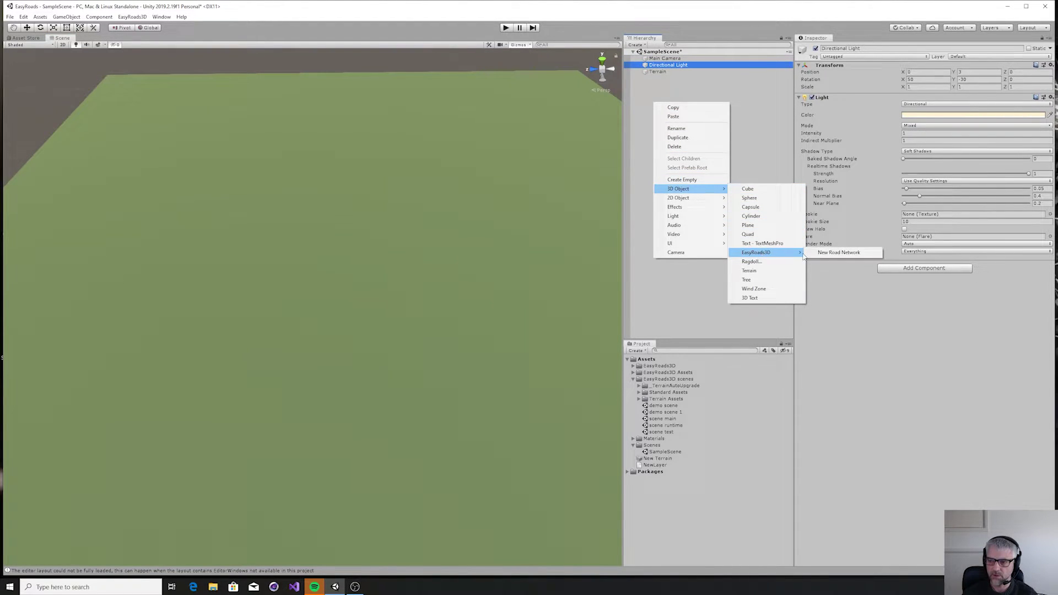
pyautogui.click(839, 253)
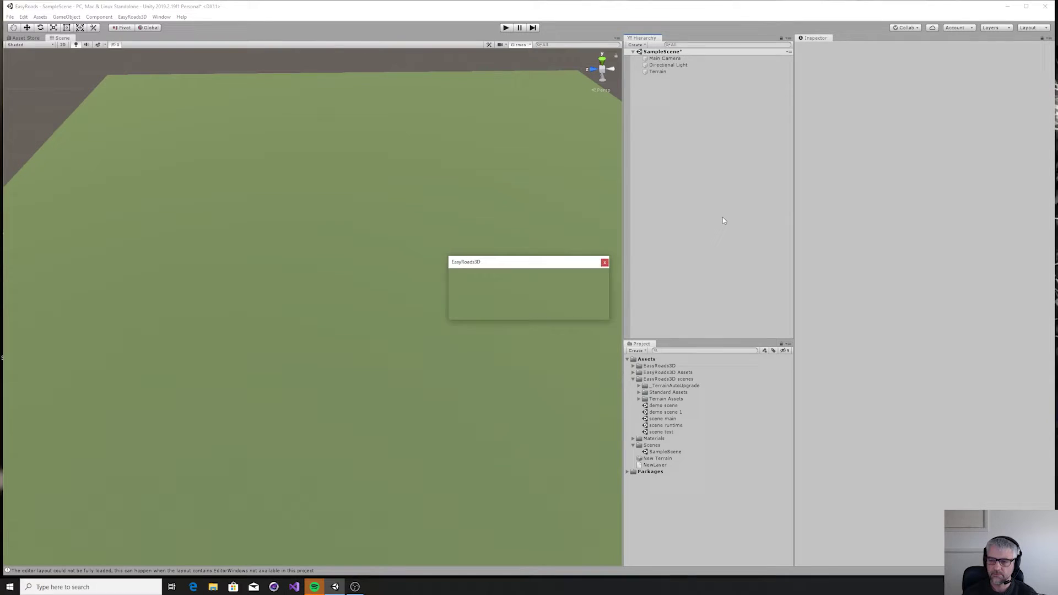
pyautogui.click(553, 310)
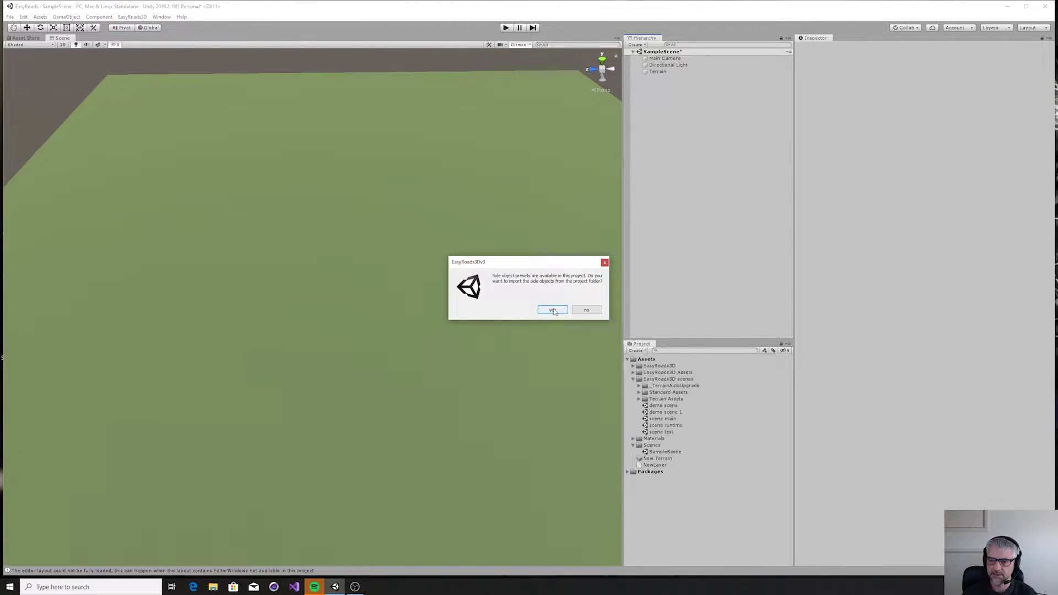
pyautogui.click(553, 312)
pyautogui.click(550, 310)
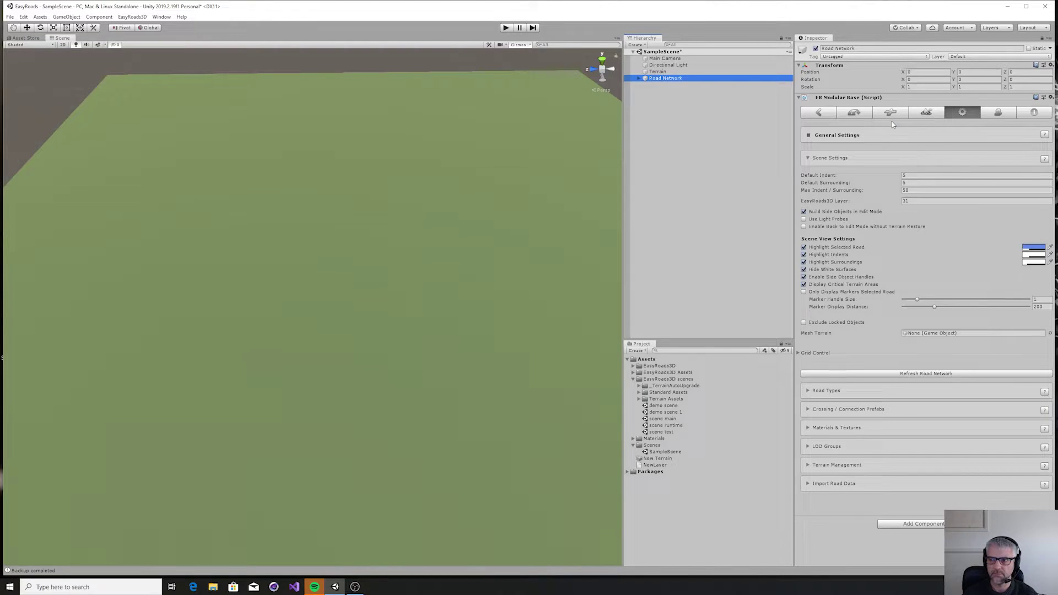
# Step: Add road_0001 and place two markers for a straight 112 m stretch across the terrain
pyautogui.click(855, 113)
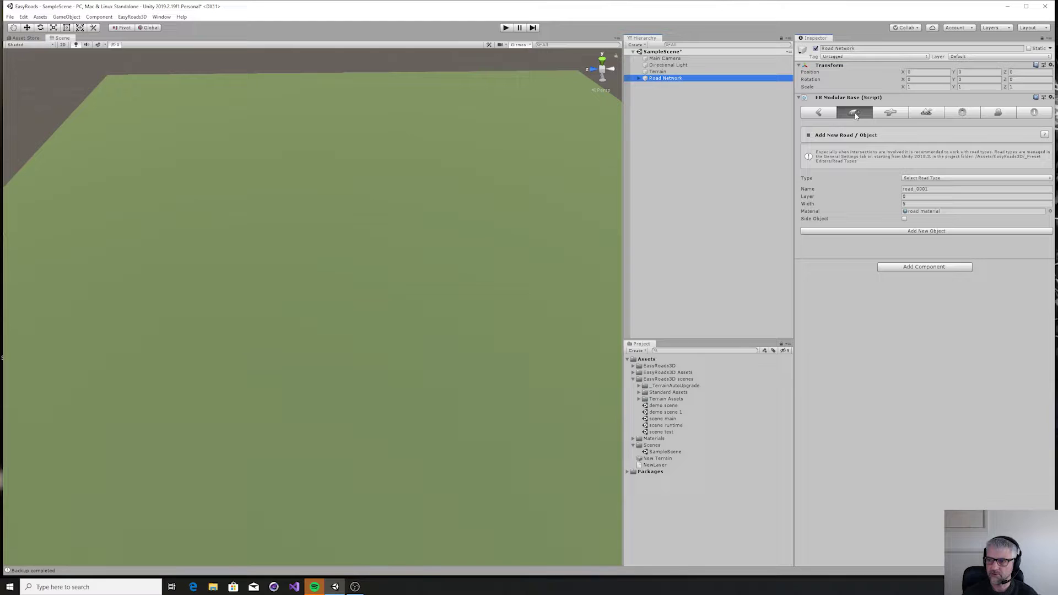
pyautogui.click(895, 232)
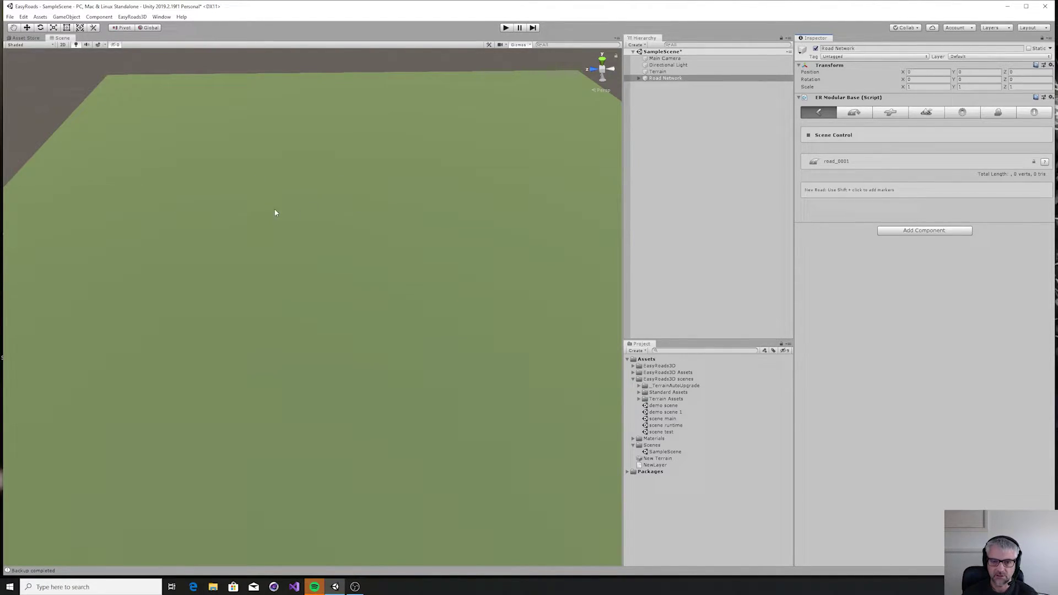
pyautogui.keyDown('shift'); pyautogui.click(261, 242); pyautogui.keyUp('shift')
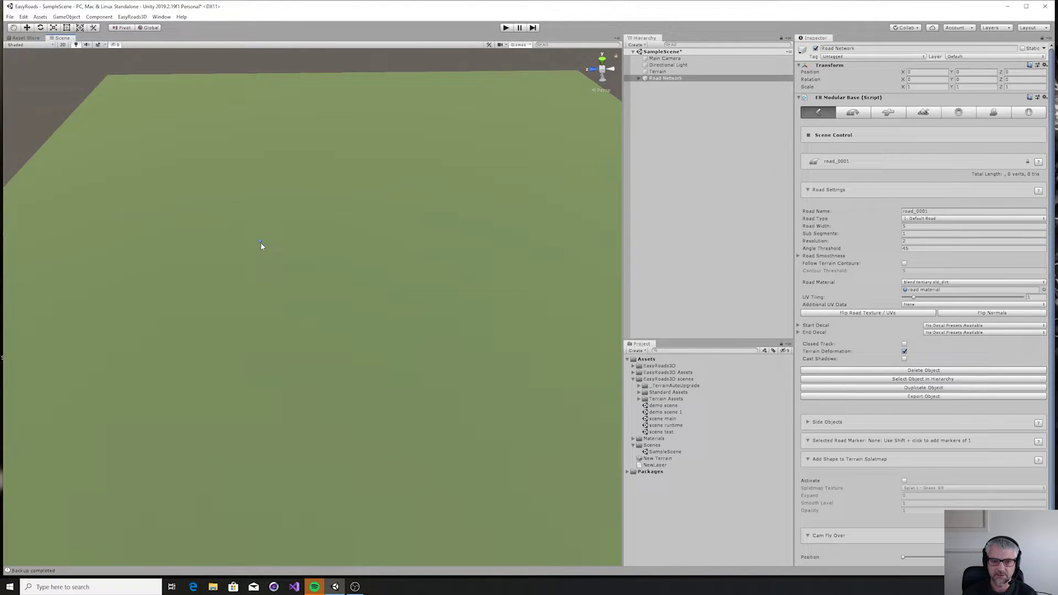
pyautogui.keyDown('shift'); pyautogui.click(357, 243); pyautogui.keyUp('shift')
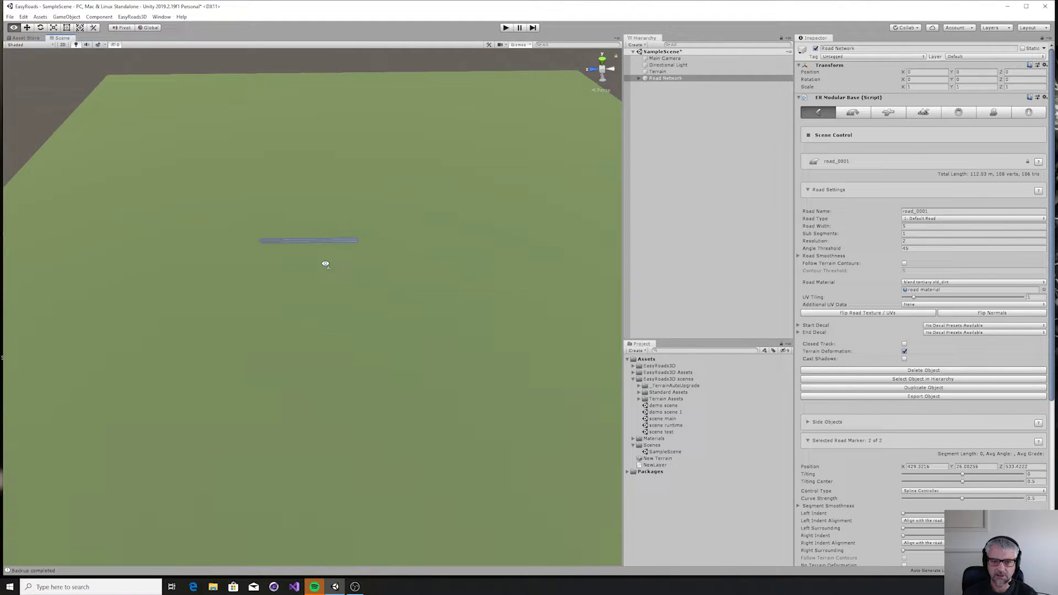
pyautogui.moveTo(324, 262); pyautogui.dragTo(318, 259, button='right')
pyautogui.scroll(5, 318, 259)
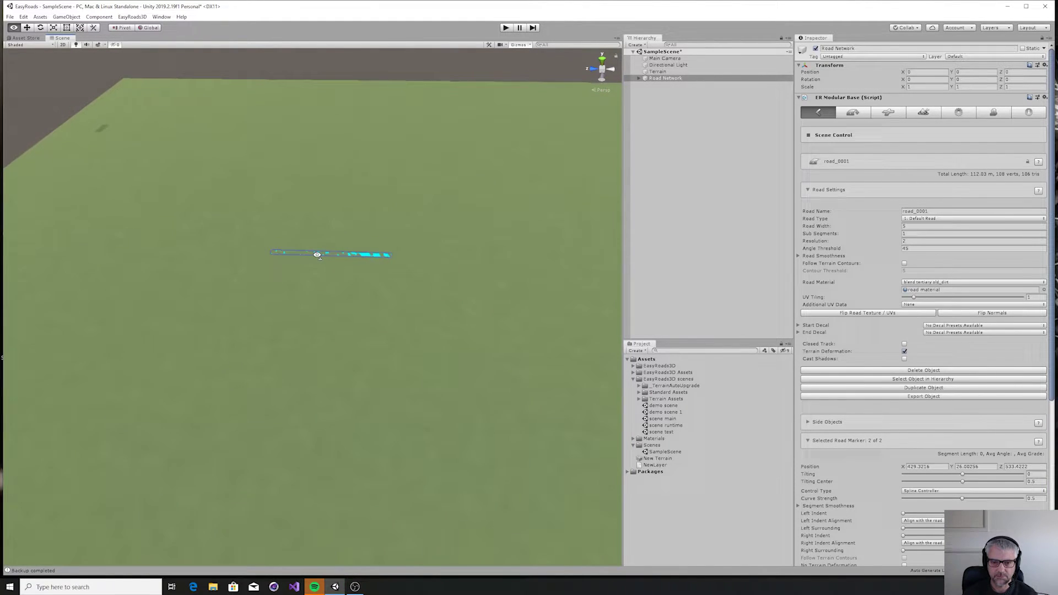
pyautogui.scroll(6, 317, 252)
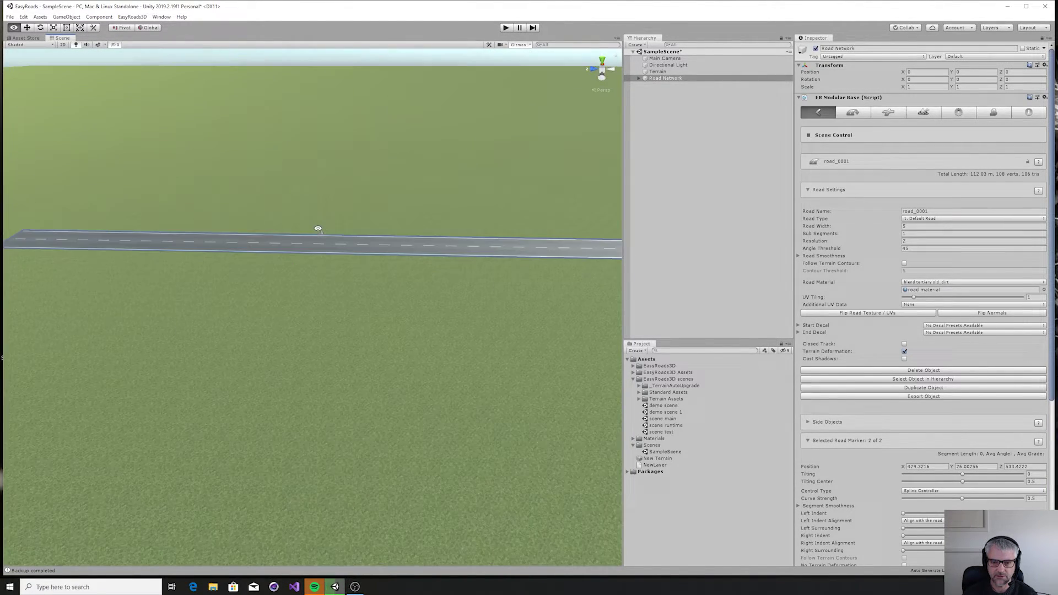
pyautogui.moveTo(318, 228); pyautogui.dragTo(343, 248, button='right')
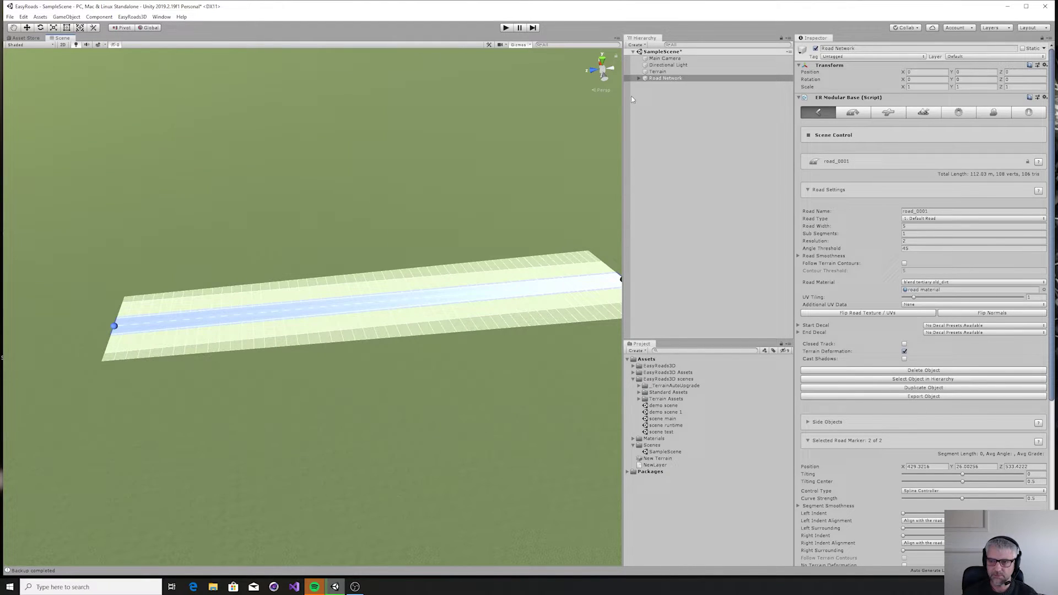
# Step: Expand Road Network and Road Objects, then select road_0001 to inspect its components
pyautogui.click(638, 80)
pyautogui.click(638, 79)
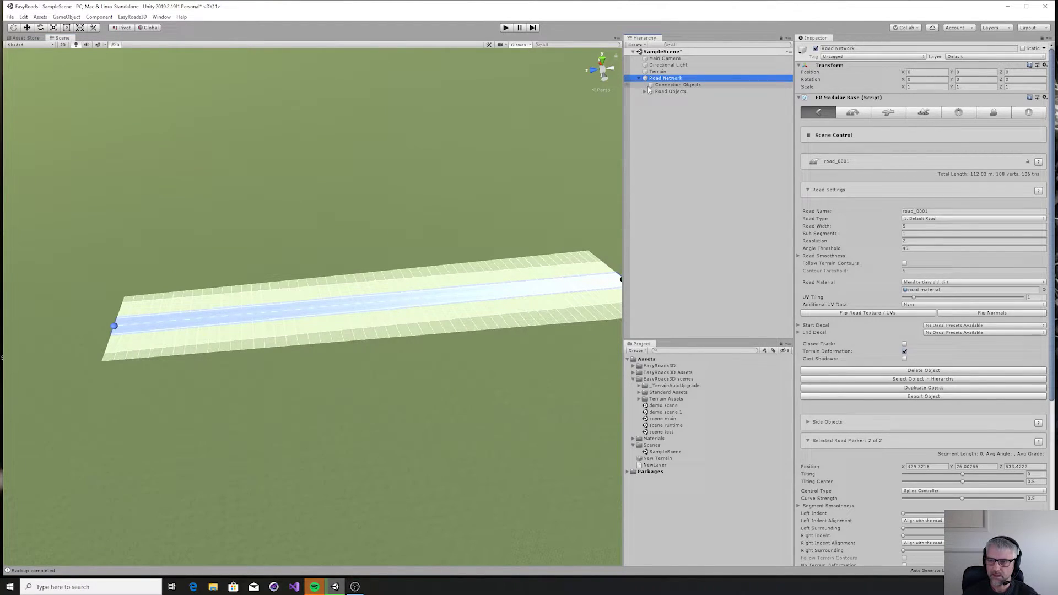
pyautogui.click(645, 91)
pyautogui.click(669, 99)
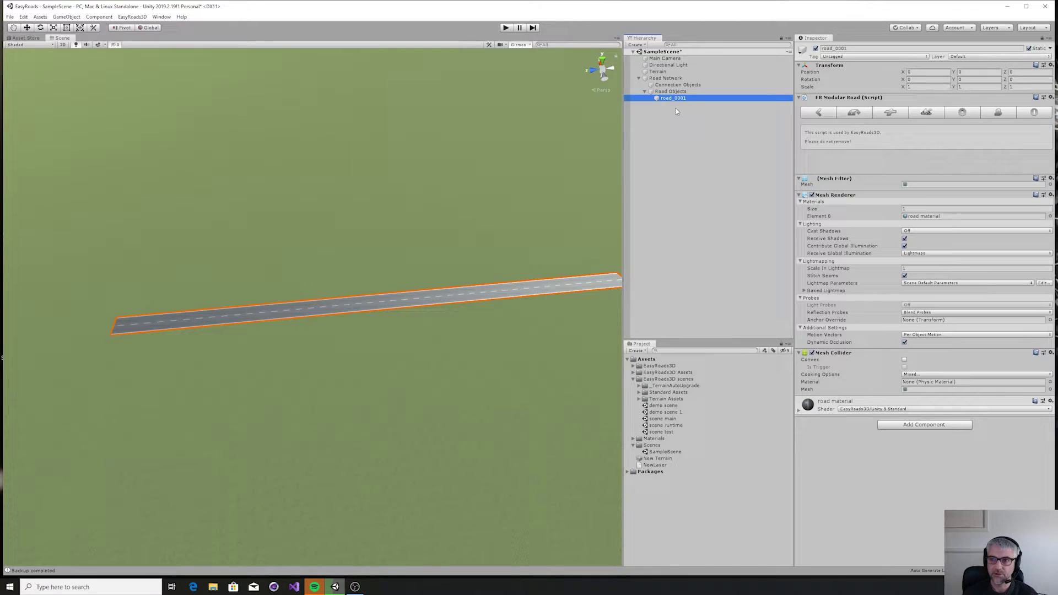
# Step: Return to Road Network, collapse Road Objects, and select the road's starting marker
pyautogui.press('Left')
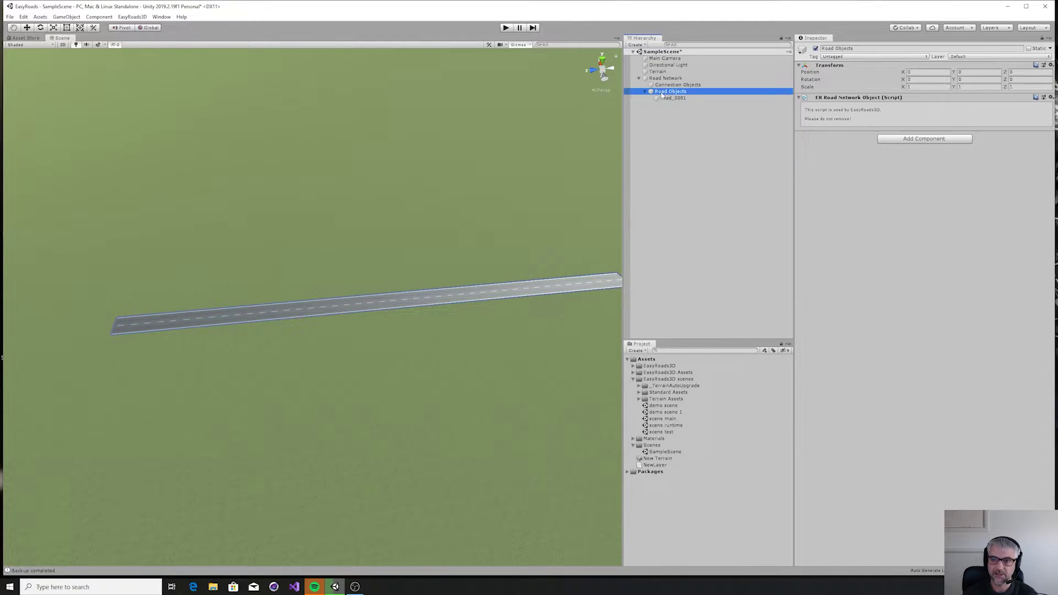
pyautogui.press('Left')
pyautogui.press('Left')
pyautogui.click(644, 92)
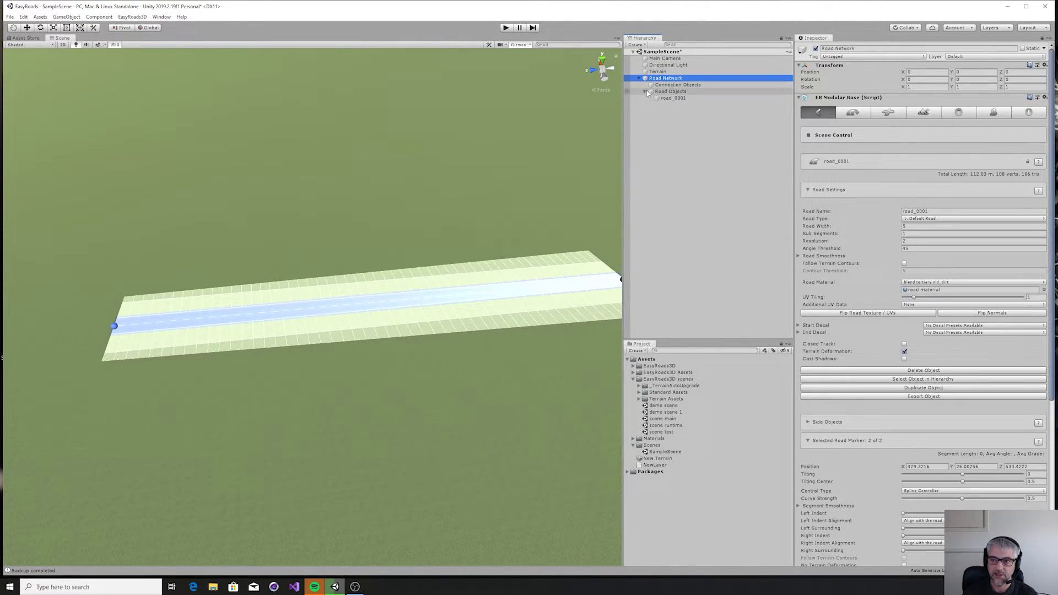
pyautogui.click(644, 91)
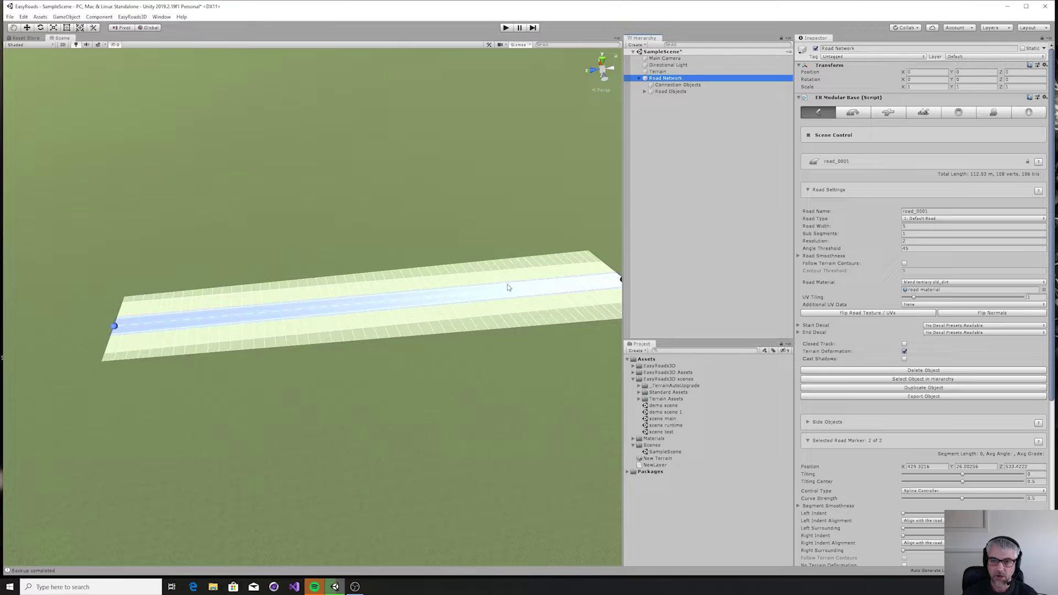
pyautogui.click(114, 328)
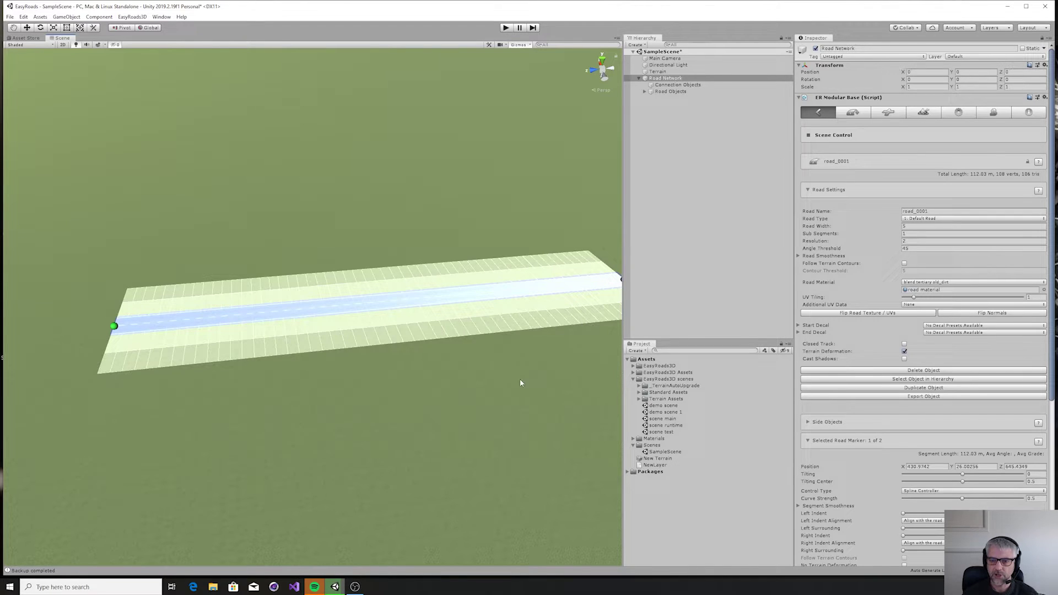
# Step: Add a marker extending road_0001 to the left and reposition that new end marker
pyautogui.scroll(-5, 486, 398)
pyautogui.scroll(6, 485, 394)
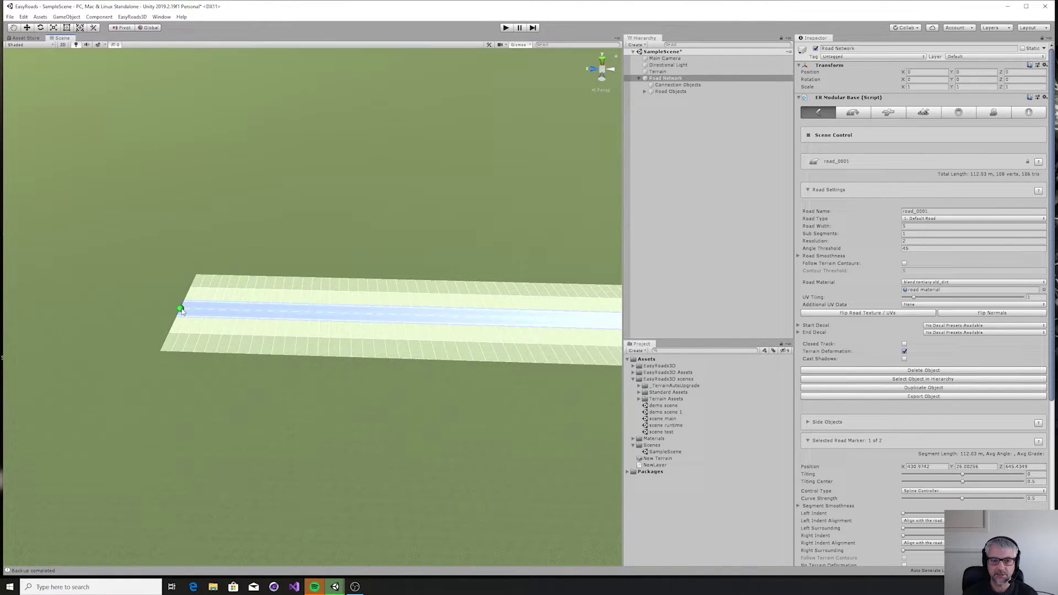
pyautogui.keyDown('alt'); pyautogui.moveTo(269, 382); pyautogui.dragTo(328, 385); pyautogui.keyUp('alt')
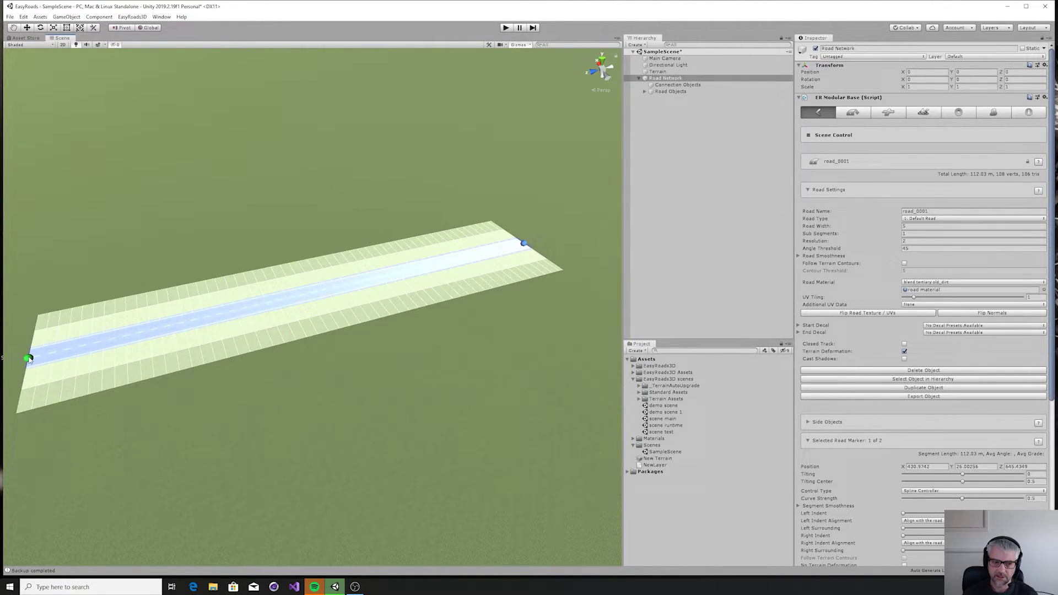
pyautogui.press('f')
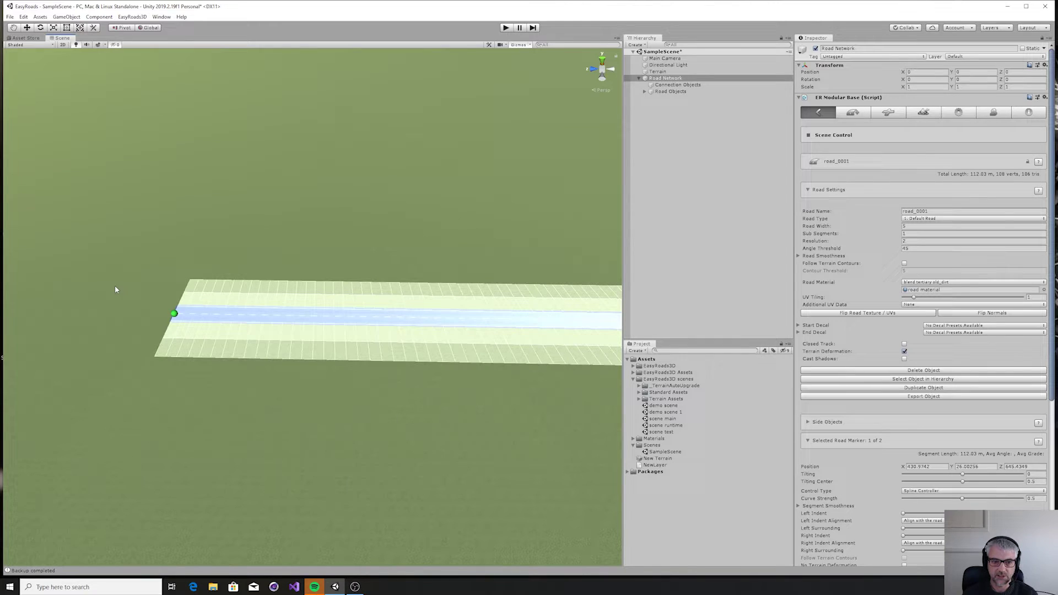
pyautogui.keyDown('shift'); pyautogui.click(88, 298); pyautogui.keyUp('shift')
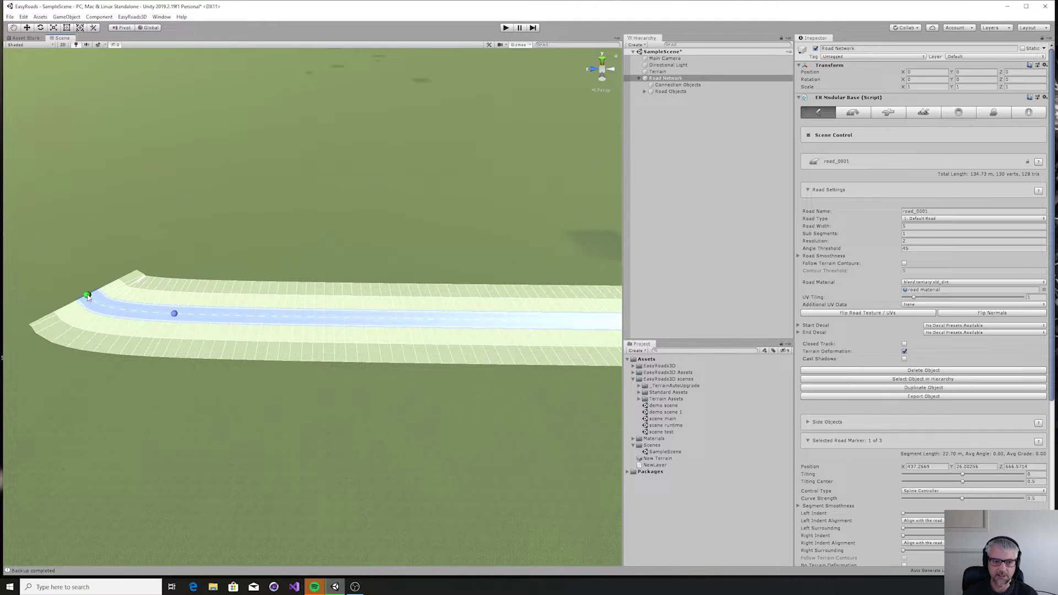
pyautogui.press('w')
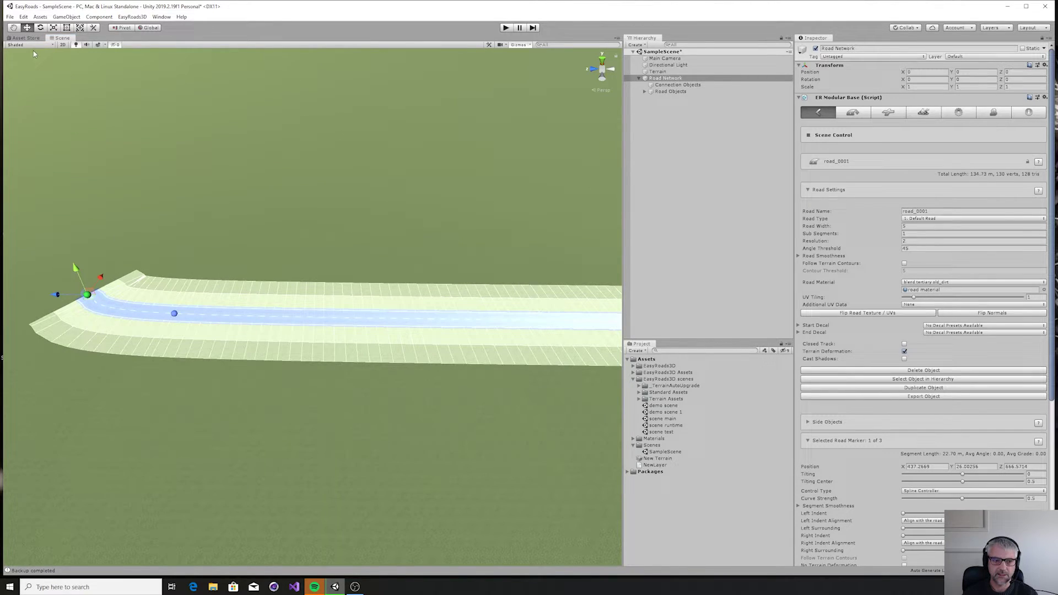
pyautogui.moveTo(99, 276)
pyautogui.mouseDown()
pyautogui.moveTo(71, 345)
pyautogui.moveTo(127, 308)
pyautogui.moveTo(69, 330)
pyautogui.moveTo(83, 321)
pyautogui.mouseUp()
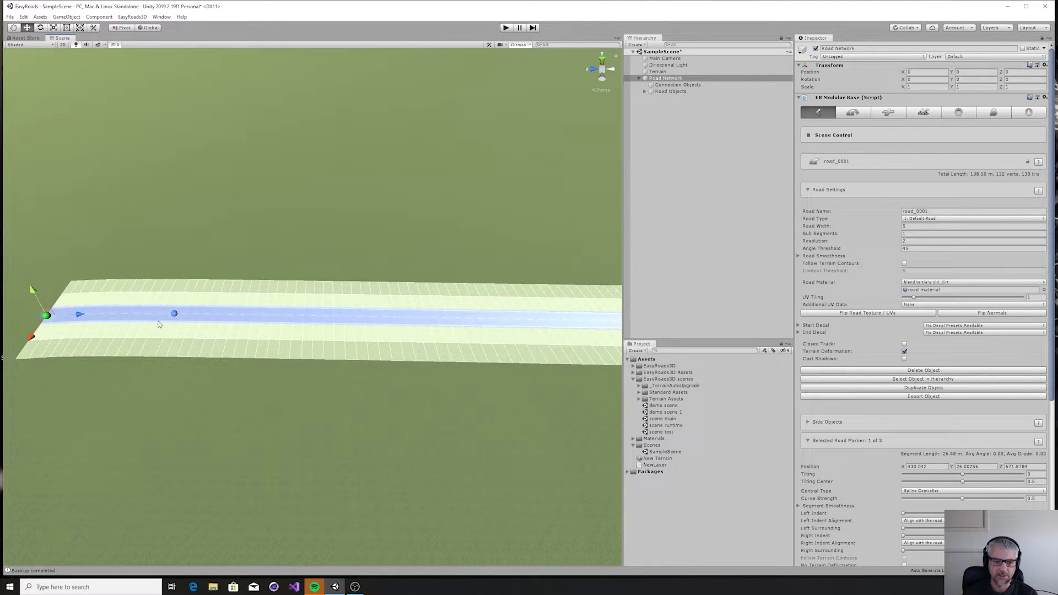
# Step: Slide the road's second marker further along and push it away to bend the road
pyautogui.click(174, 313)
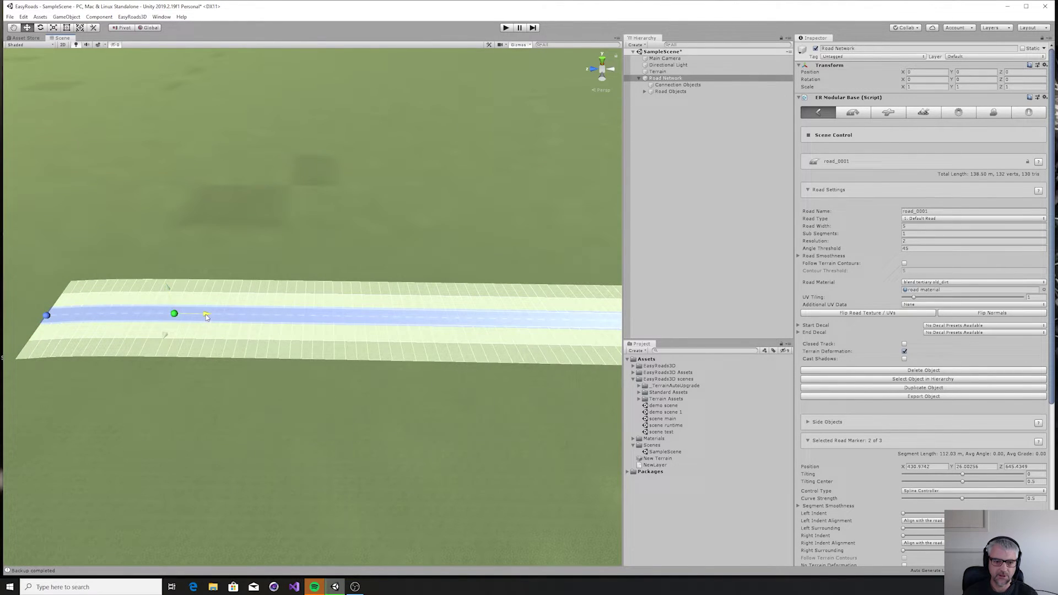
pyautogui.moveTo(206, 317)
pyautogui.mouseDown()
pyautogui.moveTo(259, 326)
pyautogui.moveTo(228, 320)
pyautogui.moveTo(219, 352)
pyautogui.moveTo(223, 336)
pyautogui.mouseUp()
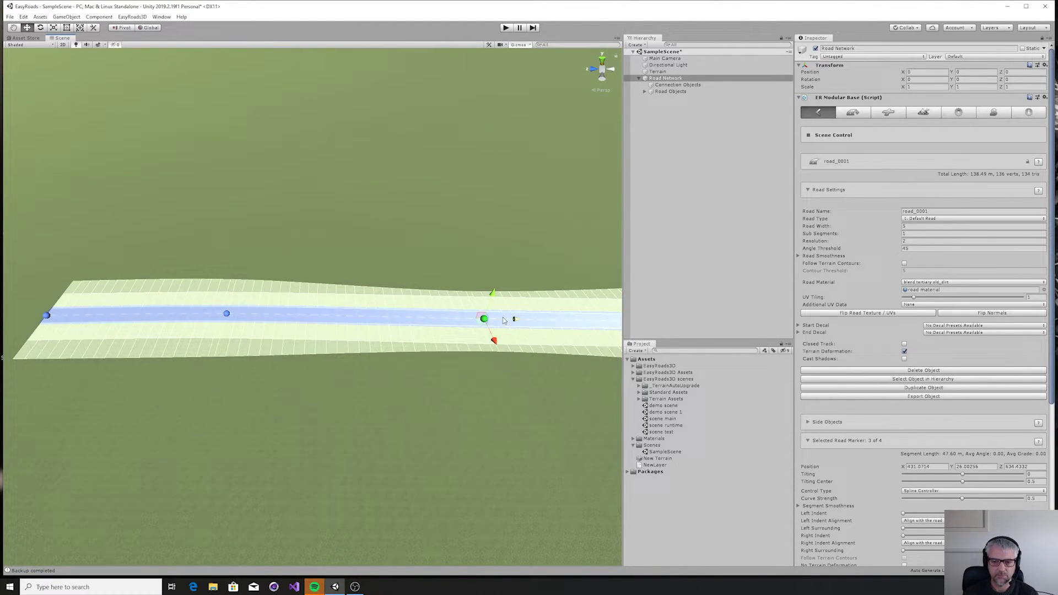
pyautogui.moveTo(494, 342)
pyautogui.mouseDown()
pyautogui.moveTo(489, 312)
pyautogui.moveTo(499, 358)
pyautogui.moveTo(486, 342)
pyautogui.mouseUp()
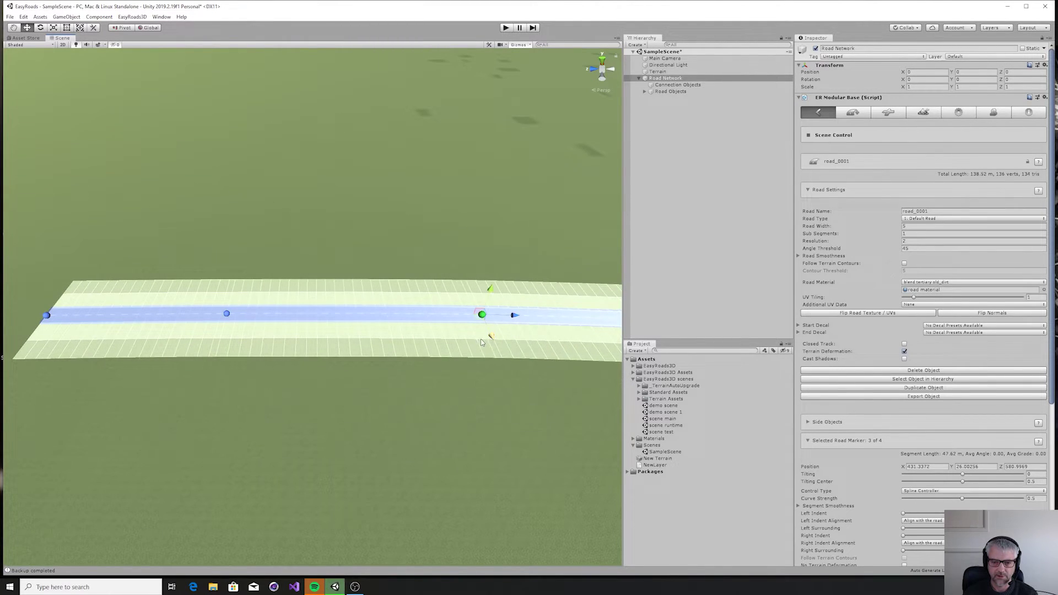
# Step: Delete the road's second marker
pyautogui.click(227, 315)
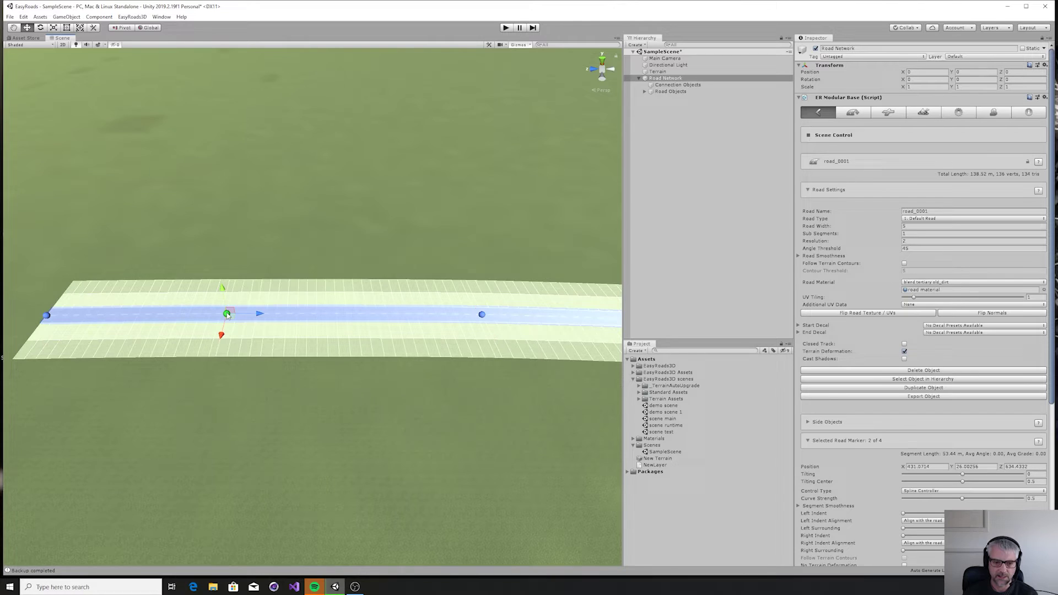
pyautogui.press('r')
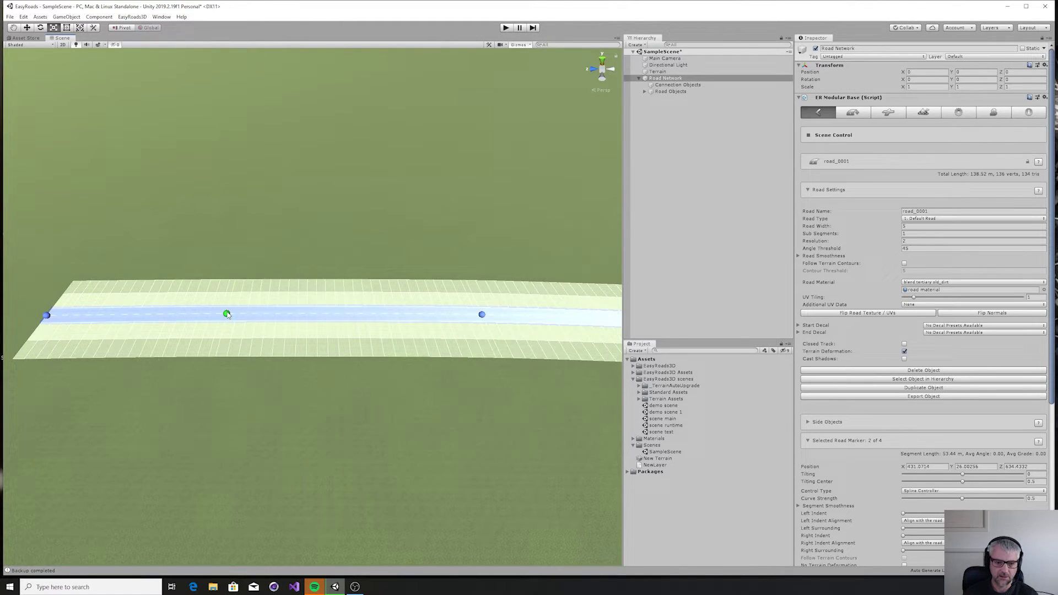
pyautogui.press('Delete')
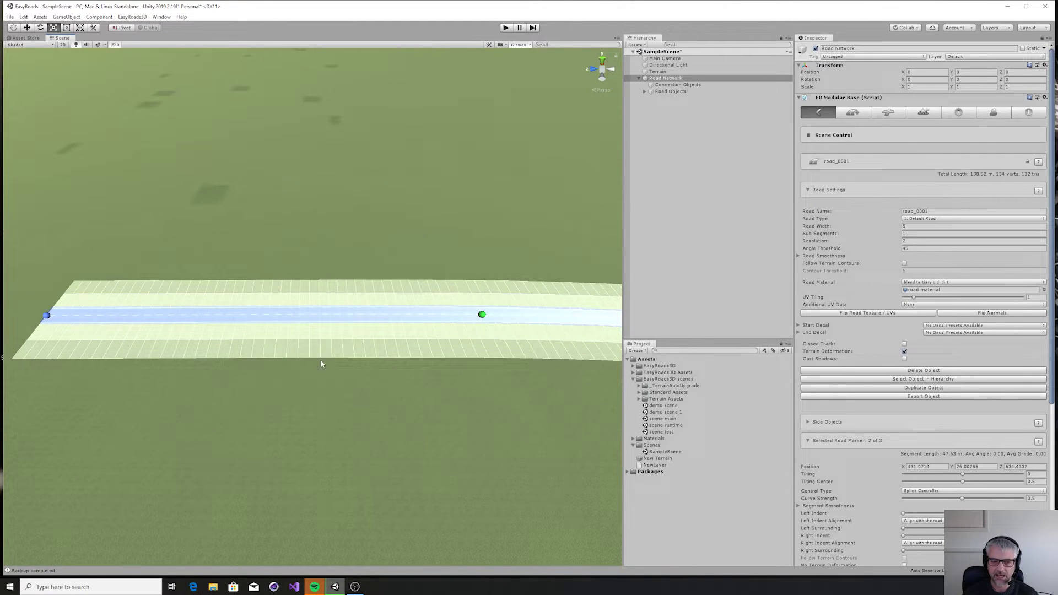
# Step: Move the first marker toward the terrain centre, shortening road_0001 to 80.57 m
pyautogui.click(46, 315)
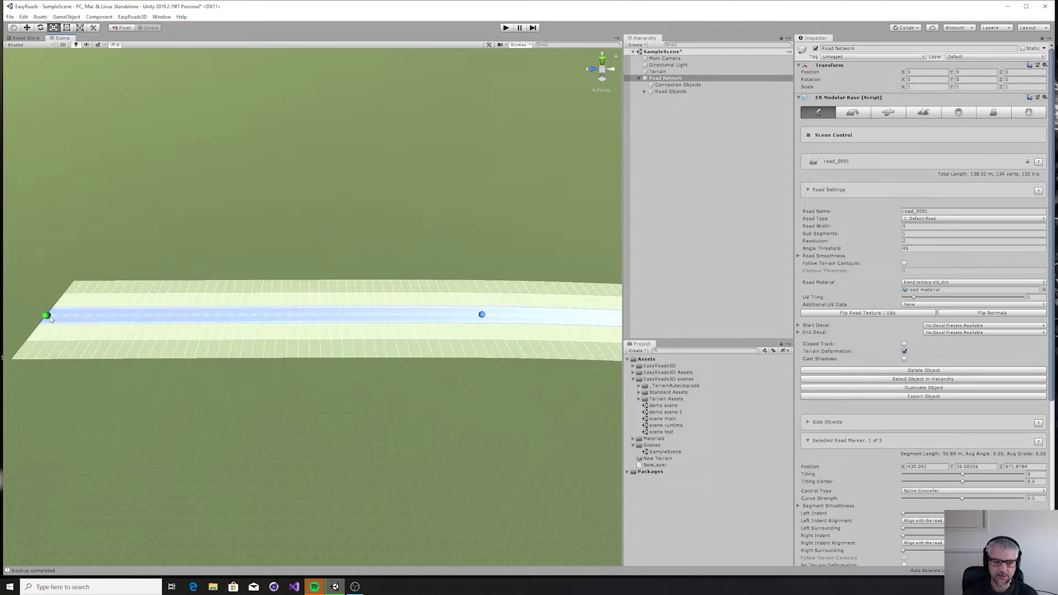
pyautogui.click(26, 27)
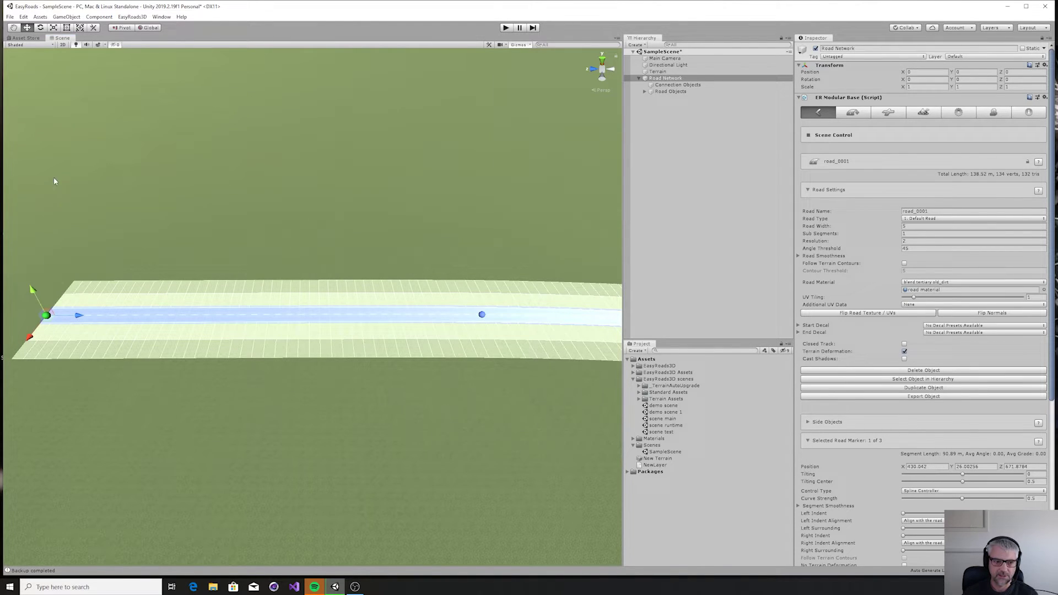
pyautogui.moveTo(81, 318); pyautogui.dragTo(358, 328)
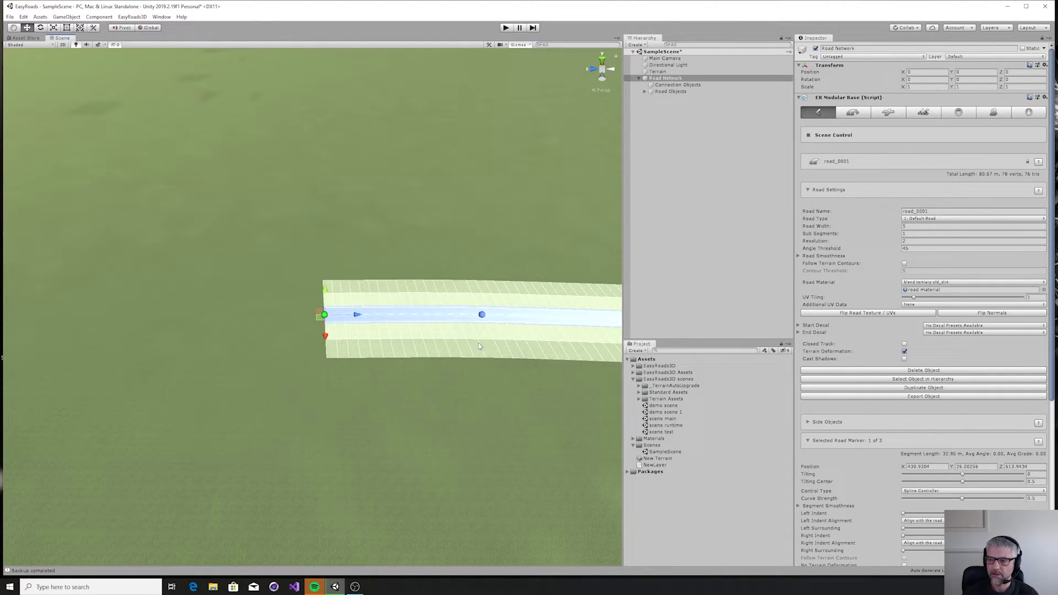
pyautogui.click(645, 92)
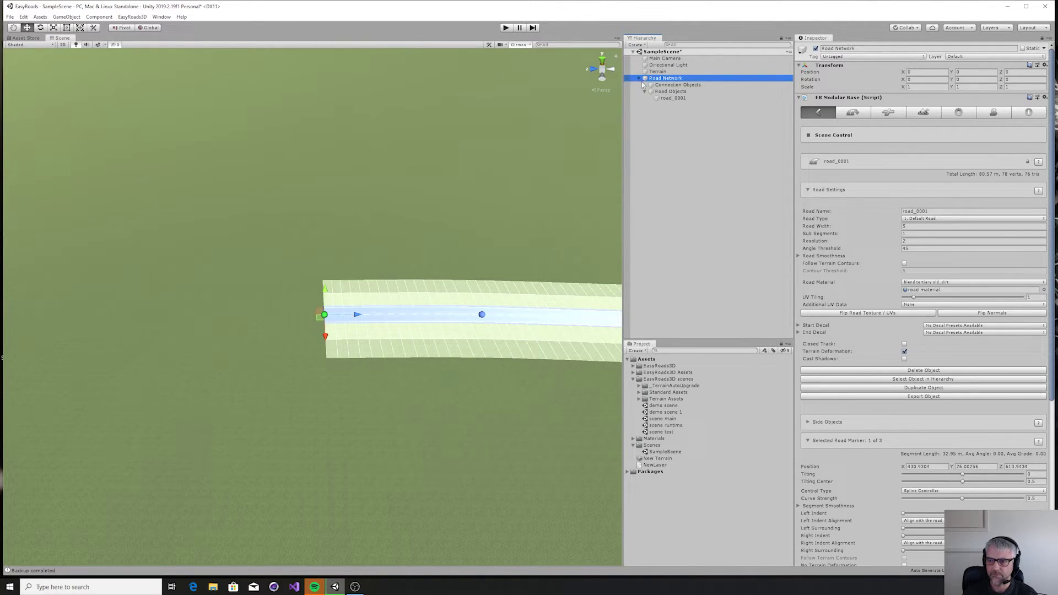
pyautogui.click(640, 79)
# Step: Create a second road as an 18.27 m stretch left of the first road
pyautogui.click(404, 240)
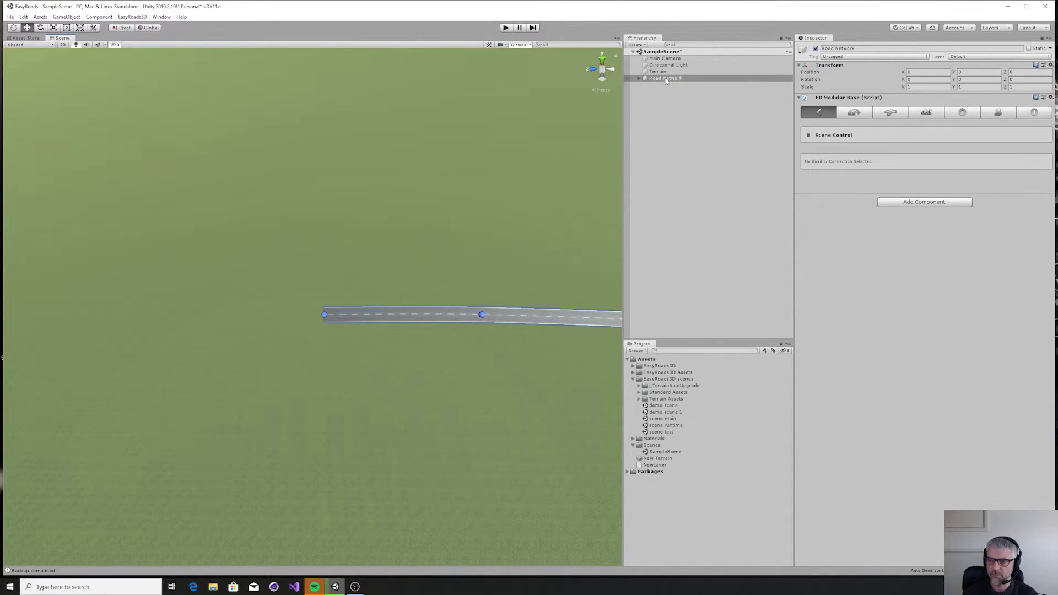
pyautogui.click(853, 113)
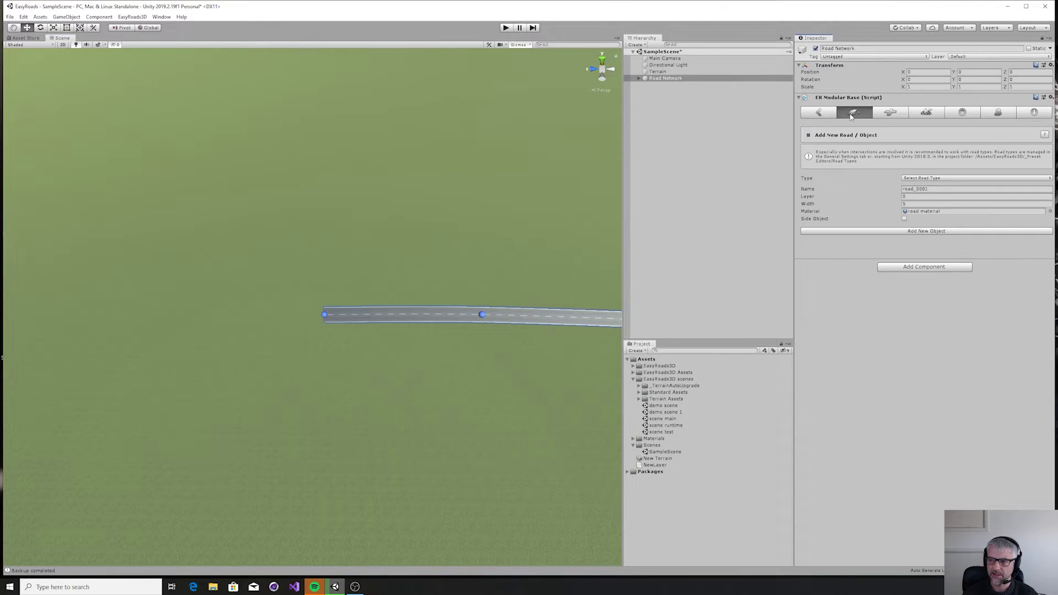
pyautogui.click(926, 231)
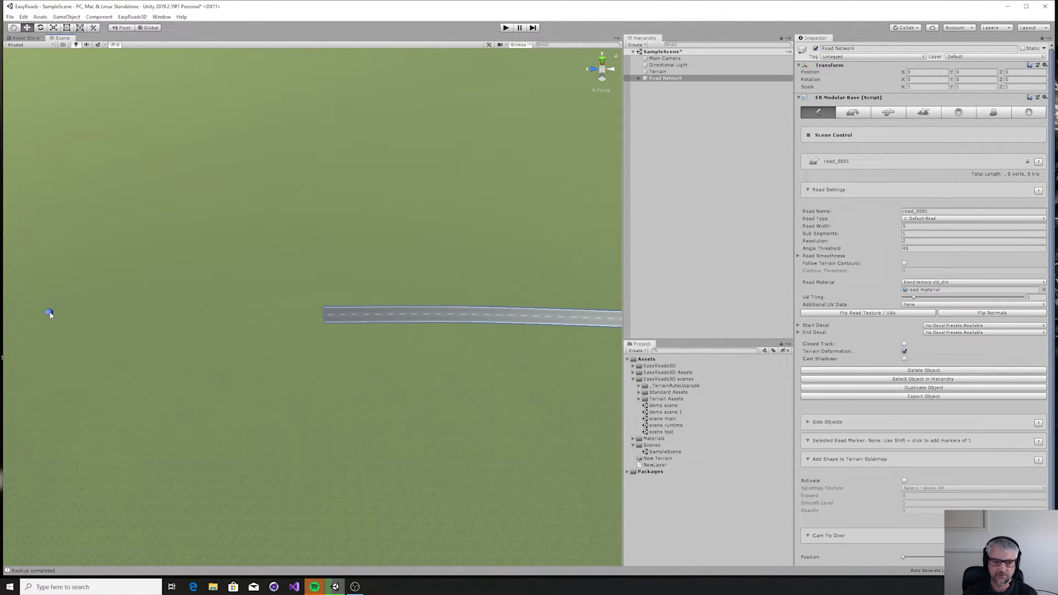
pyautogui.keyDown('shift'); pyautogui.click(136, 315); pyautogui.keyUp('shift')
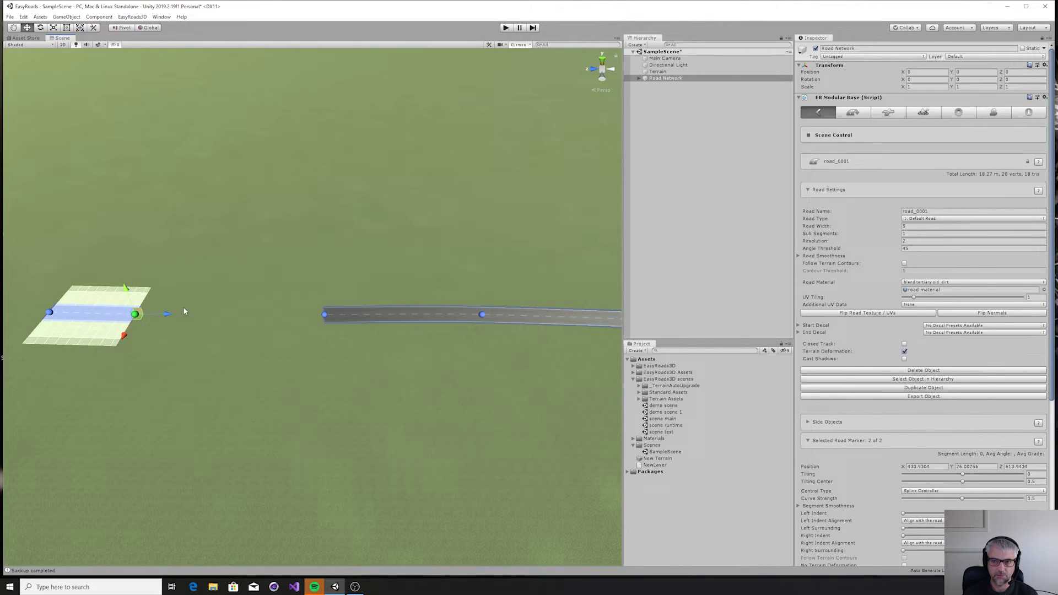
# Step: Expand the Road Network to confirm both road objects are listed, then collapse it
pyautogui.click(640, 80)
pyautogui.click(640, 79)
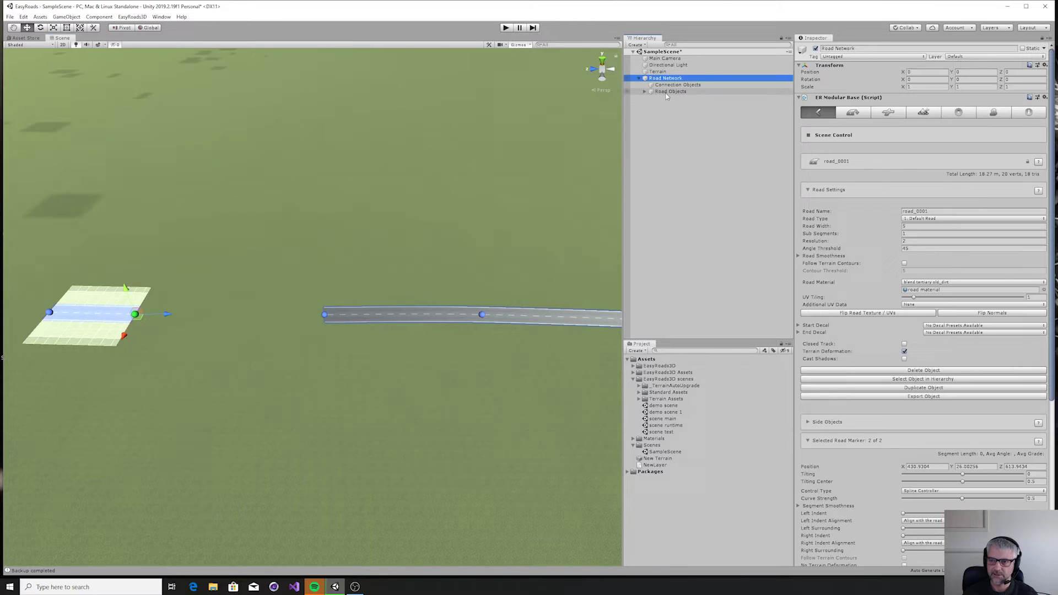
pyautogui.click(644, 91)
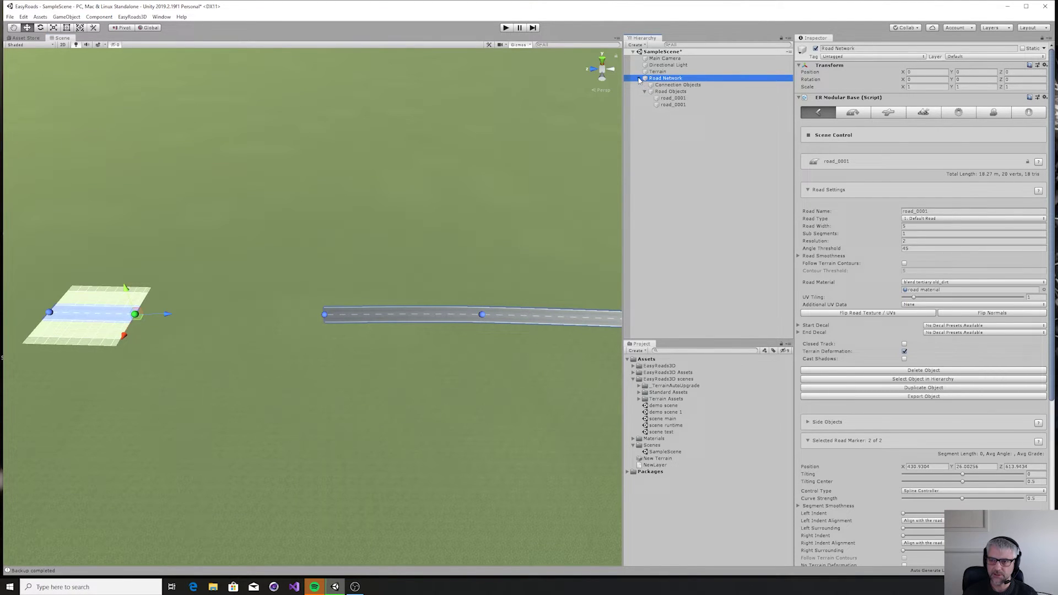
pyautogui.click(639, 79)
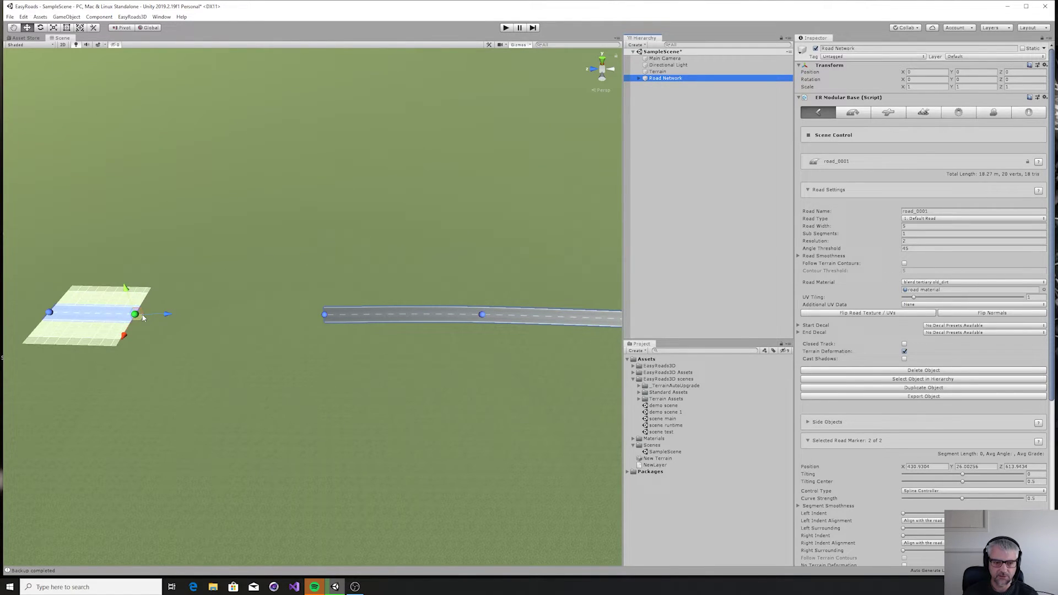
# Step: Drag the new road's end marker to the first road's start, stretching it to 45.25 m
pyautogui.moveTo(168, 316)
pyautogui.mouseDown()
pyautogui.moveTo(318, 316)
pyautogui.moveTo(276, 315)
pyautogui.moveTo(295, 309)
pyautogui.mouseUp()
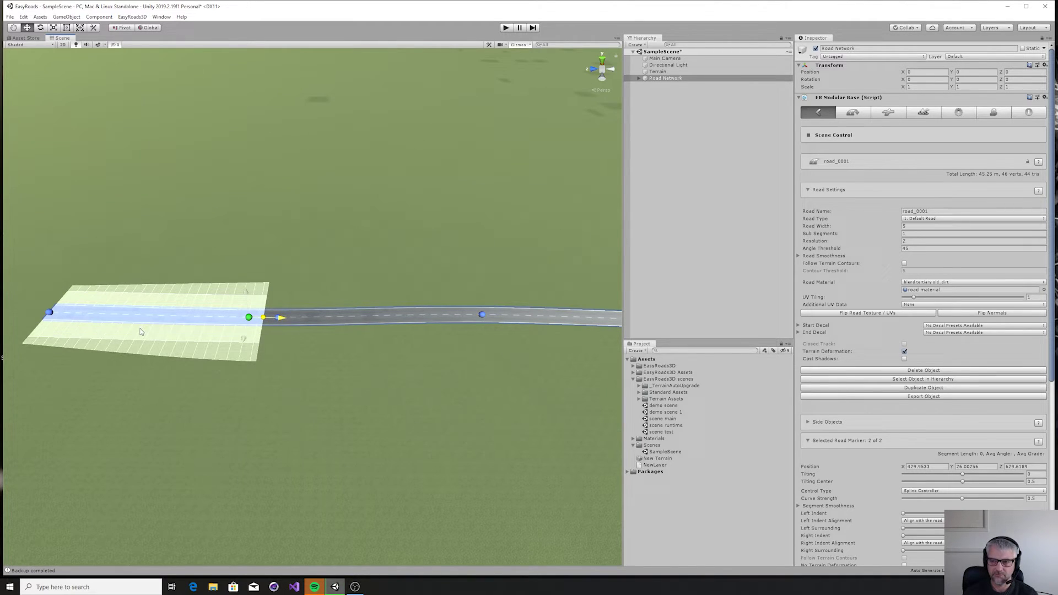
pyautogui.click(642, 79)
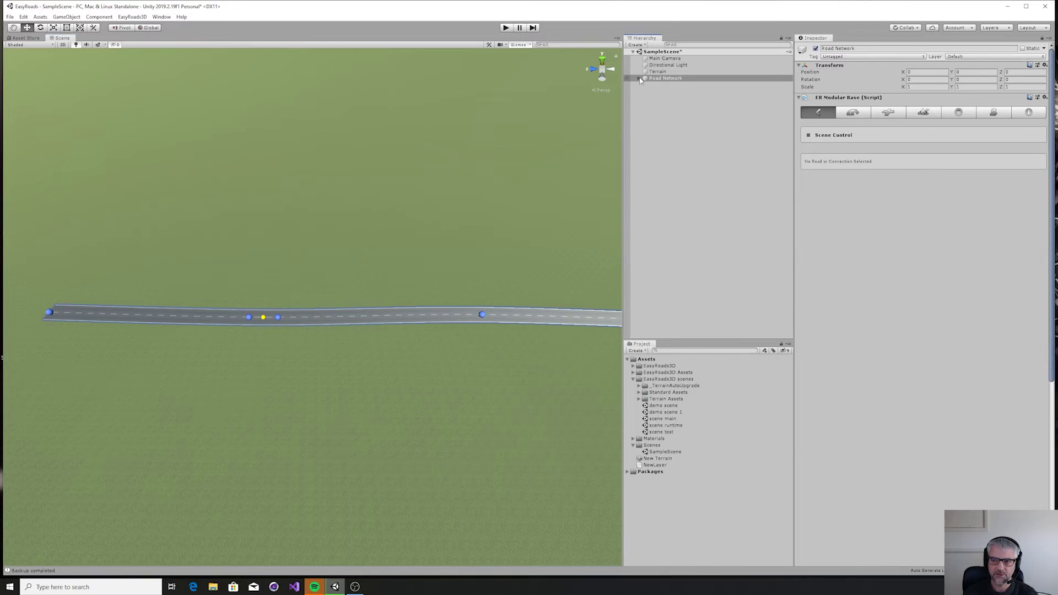
pyautogui.click(640, 79)
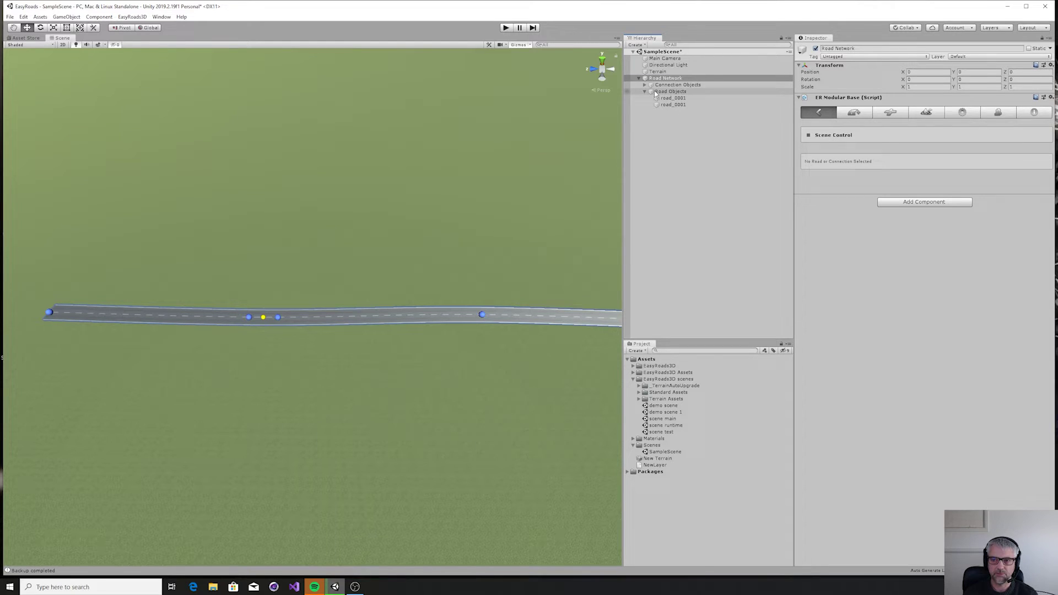
# Step: Select the roads in the Hierarchy and move the right road's start further right
pyautogui.click(671, 104)
pyautogui.click(670, 98)
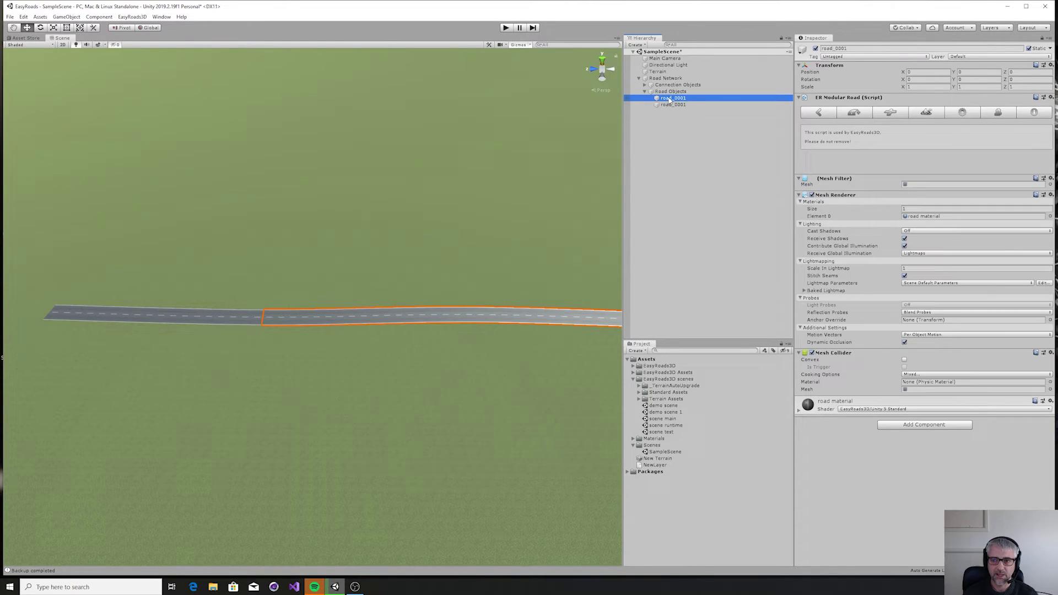
pyautogui.click(662, 79)
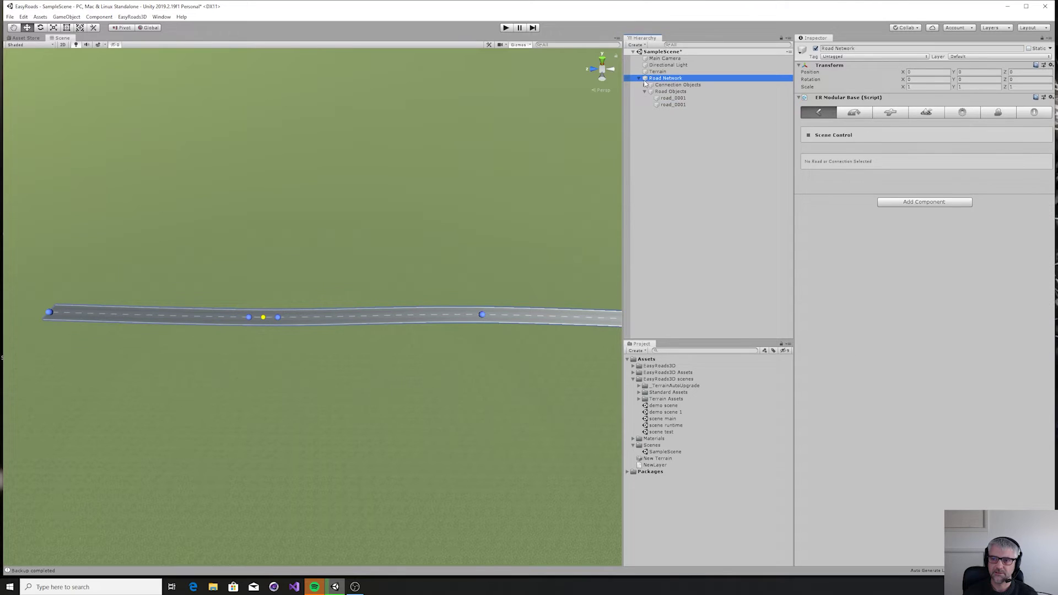
pyautogui.click(640, 78)
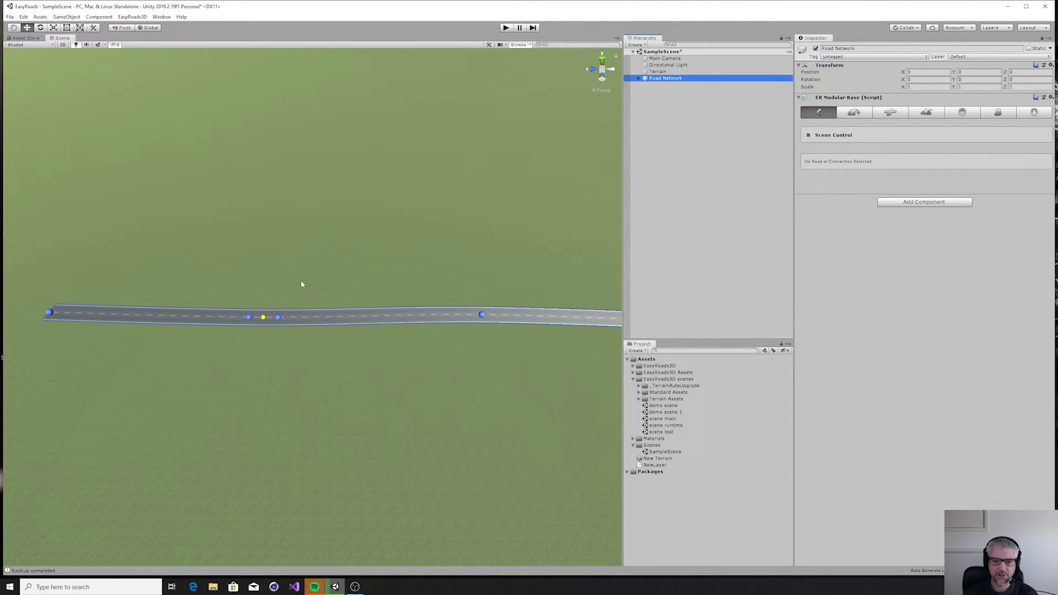
pyautogui.click(278, 318)
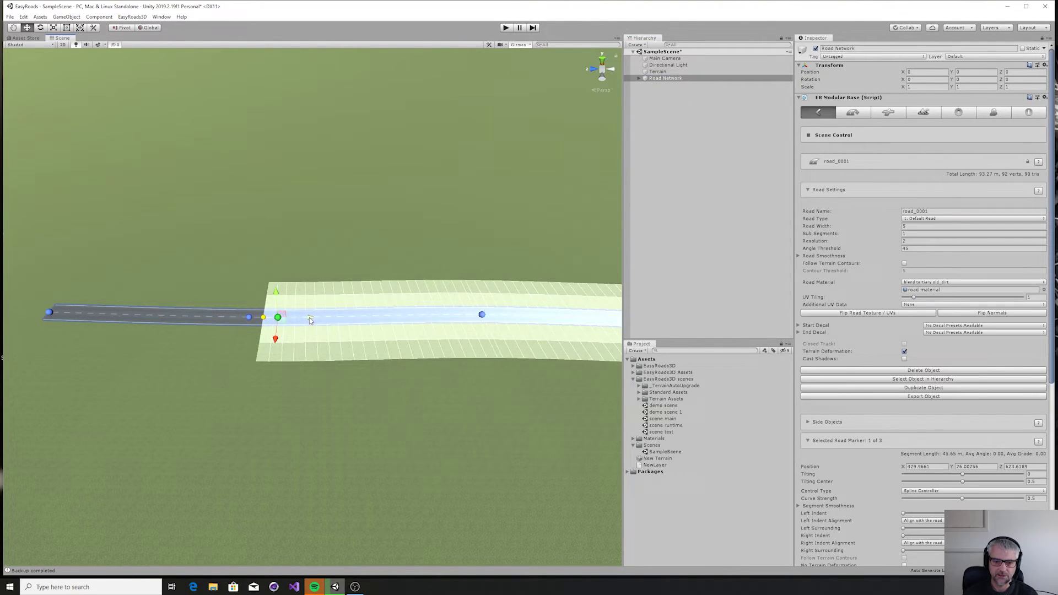
pyautogui.moveTo(323, 318); pyautogui.dragTo(420, 319)
# Step: Extend the left road to meet the right road, then pull its left end in to 18.86 m
pyautogui.click(249, 317)
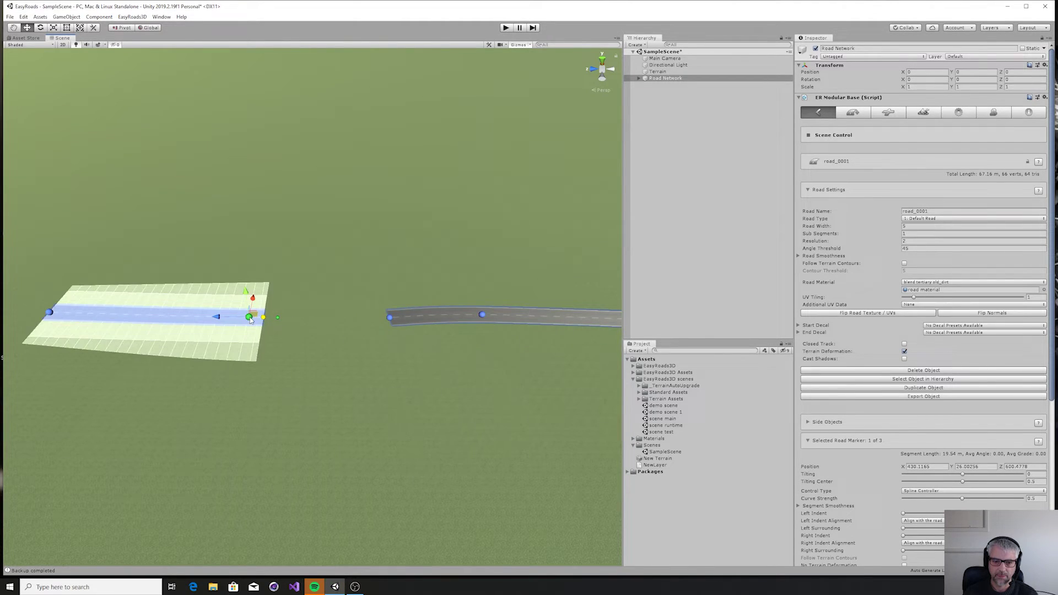
pyautogui.moveTo(250, 318); pyautogui.dragTo(365, 322)
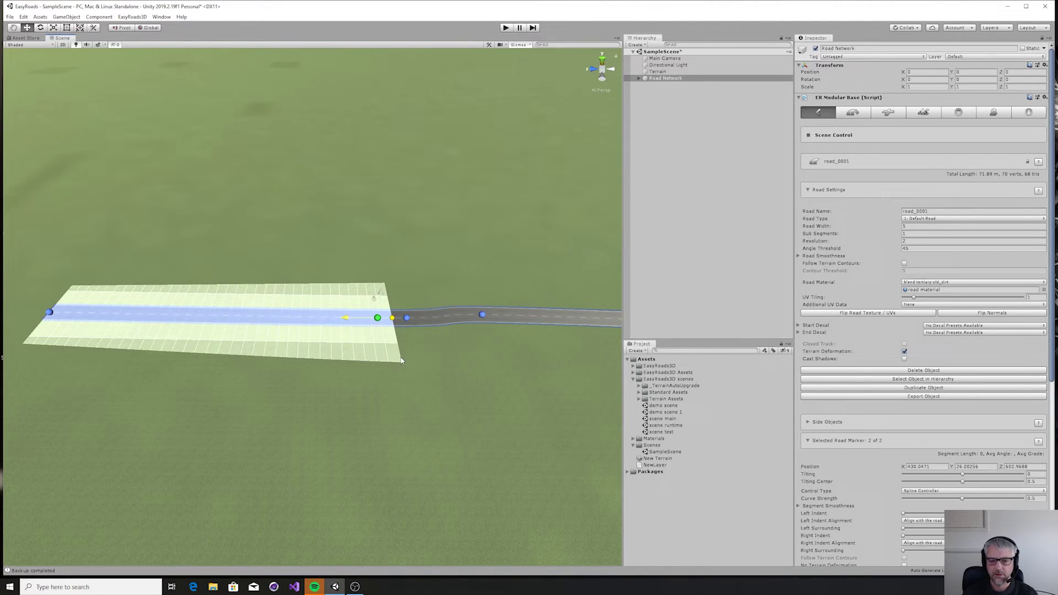
pyautogui.click(49, 312)
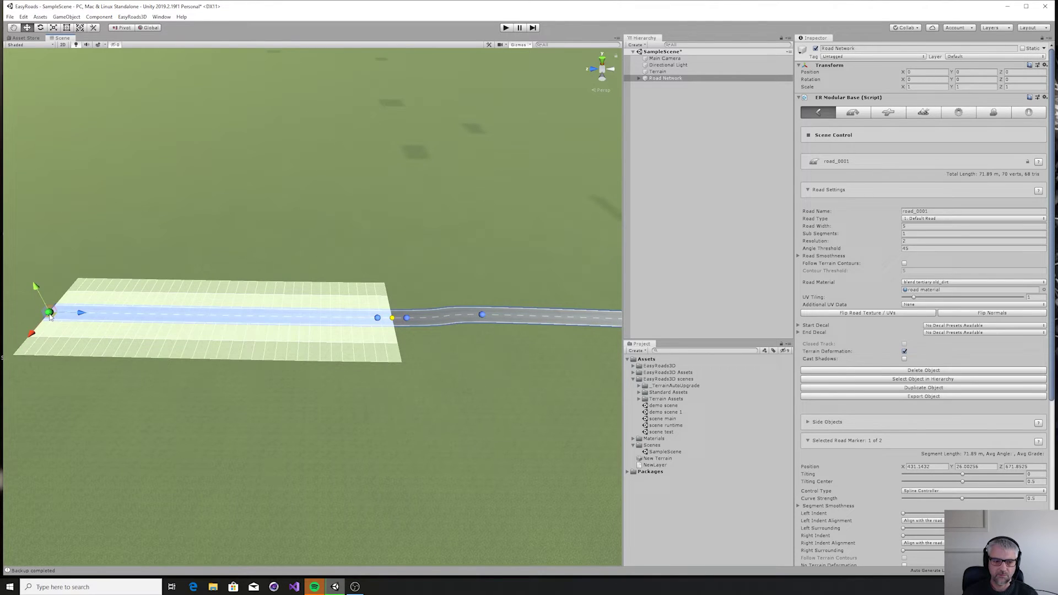
pyautogui.moveTo(81, 315); pyautogui.dragTo(330, 332)
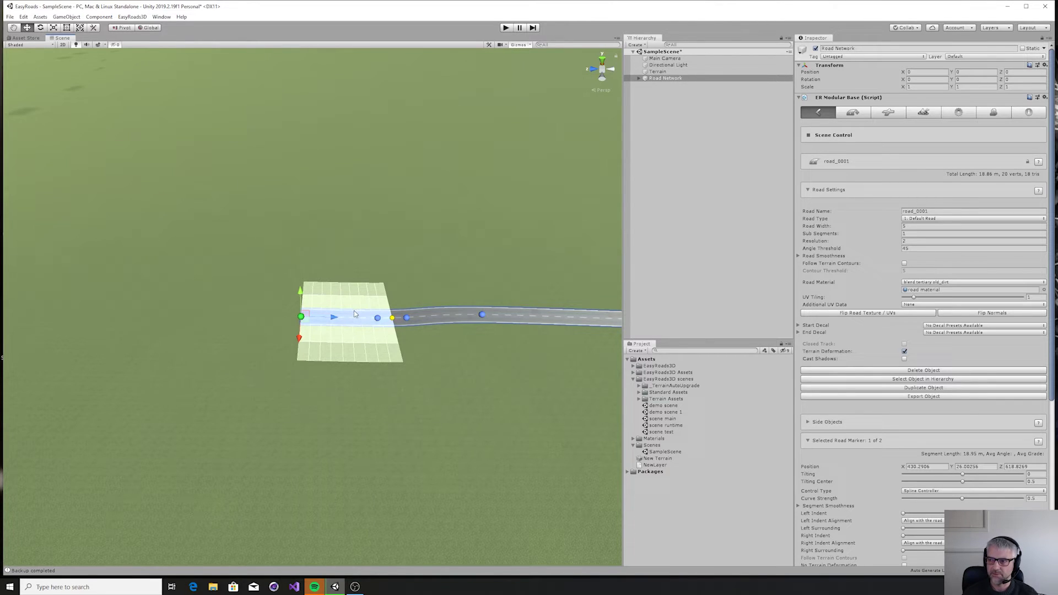
# Step: Place a Default T Crossing from the Connections prefabs on the terrain left of the road
pyautogui.click(412, 257)
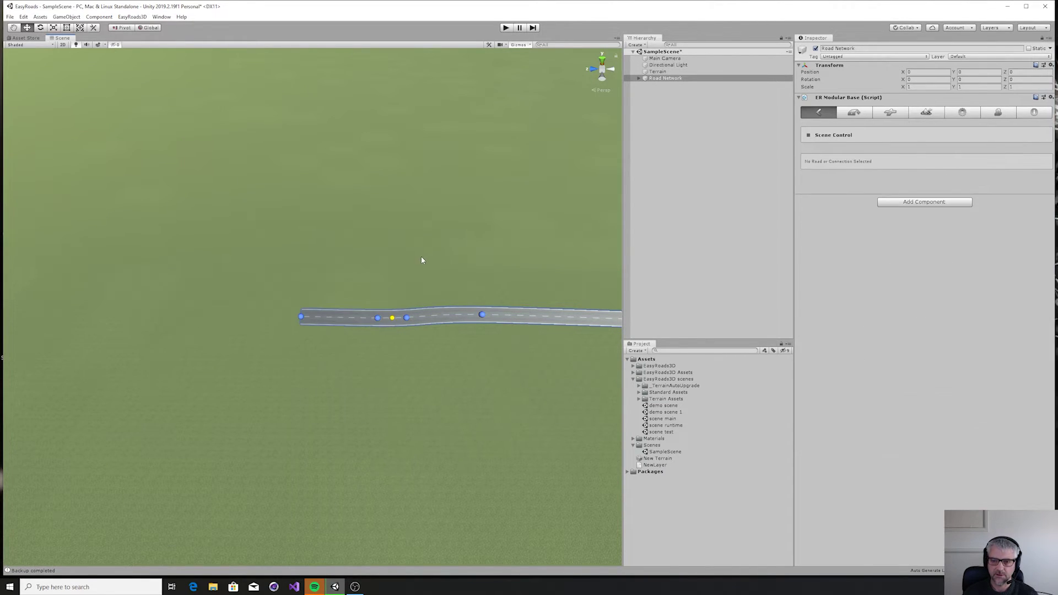
pyautogui.click(891, 114)
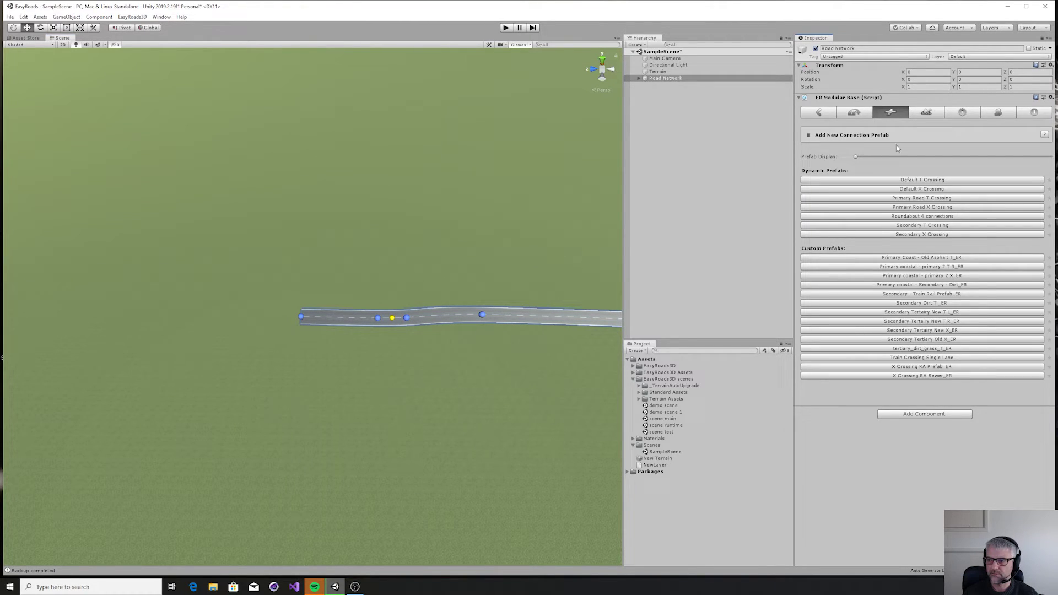
pyautogui.click(908, 183)
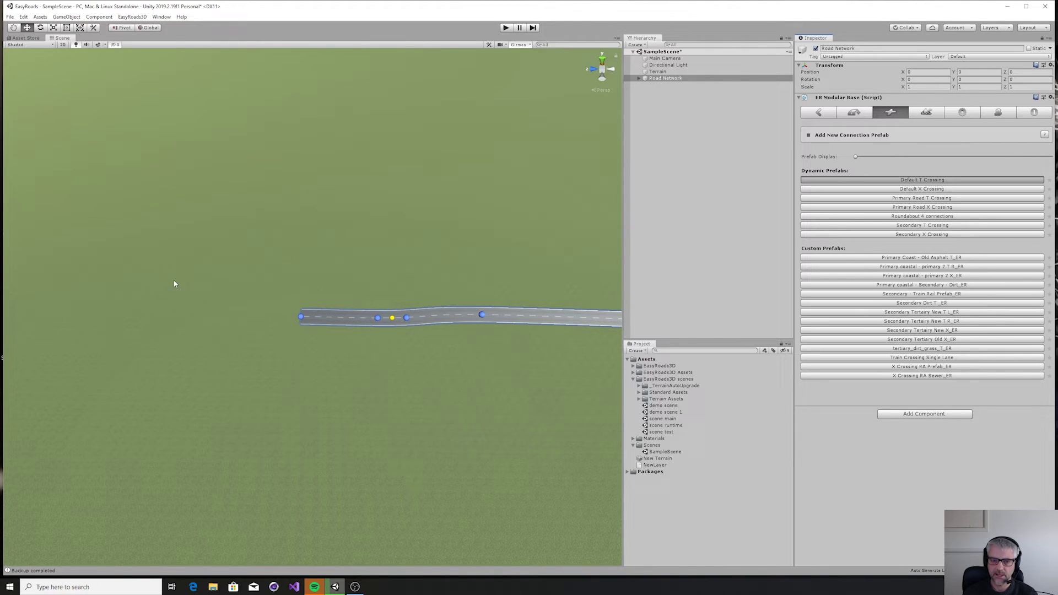
pyautogui.keyDown('shift'); pyautogui.click(134, 311); pyautogui.keyUp('shift')
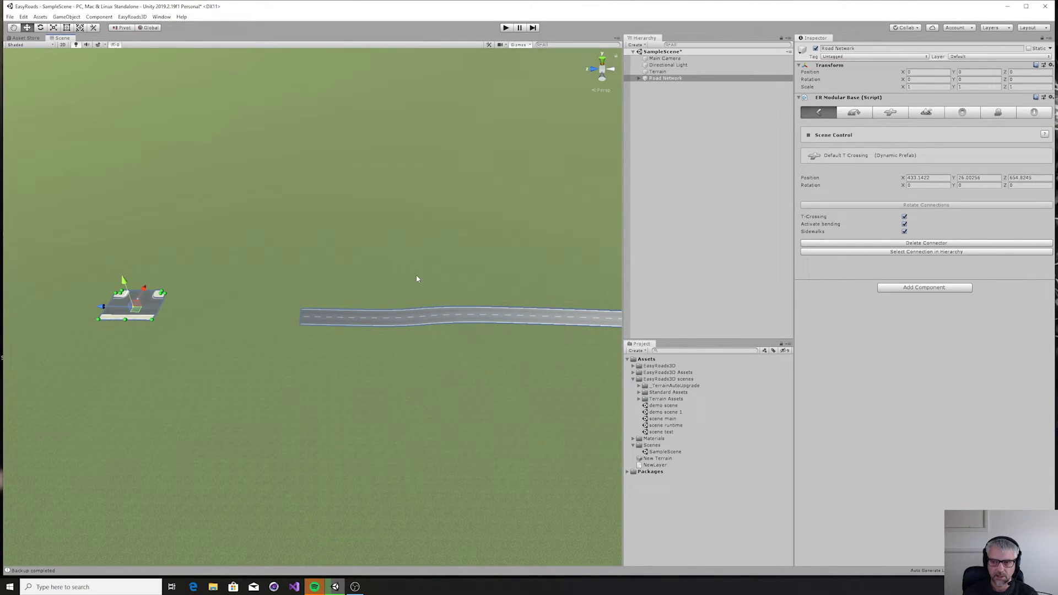
# Step: Draw Default Road 004 from the T crossing's right side to join road_0001 through an I Connector
pyautogui.click(672, 80)
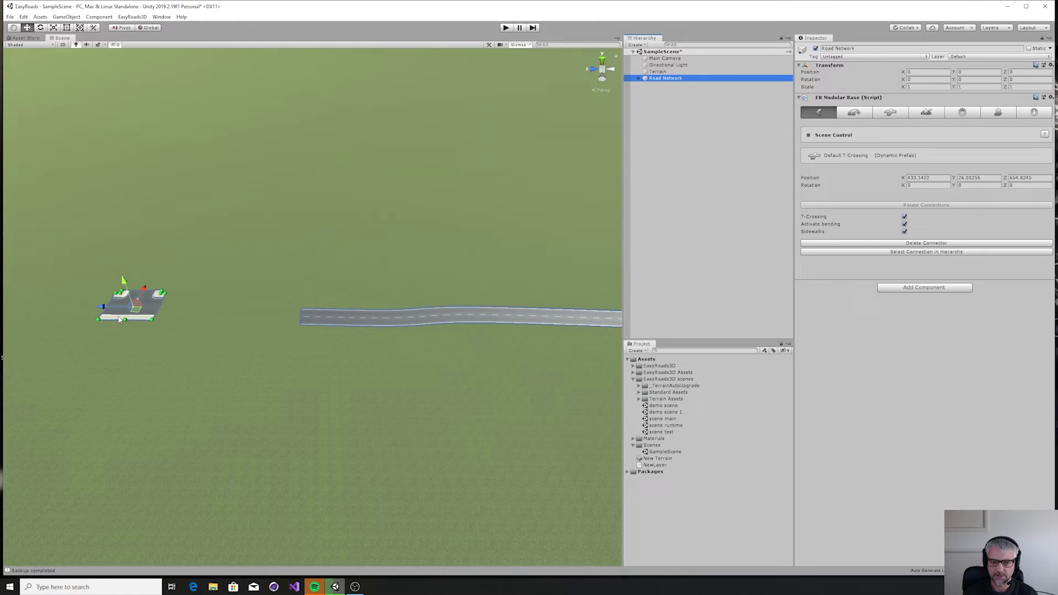
pyautogui.click(153, 308)
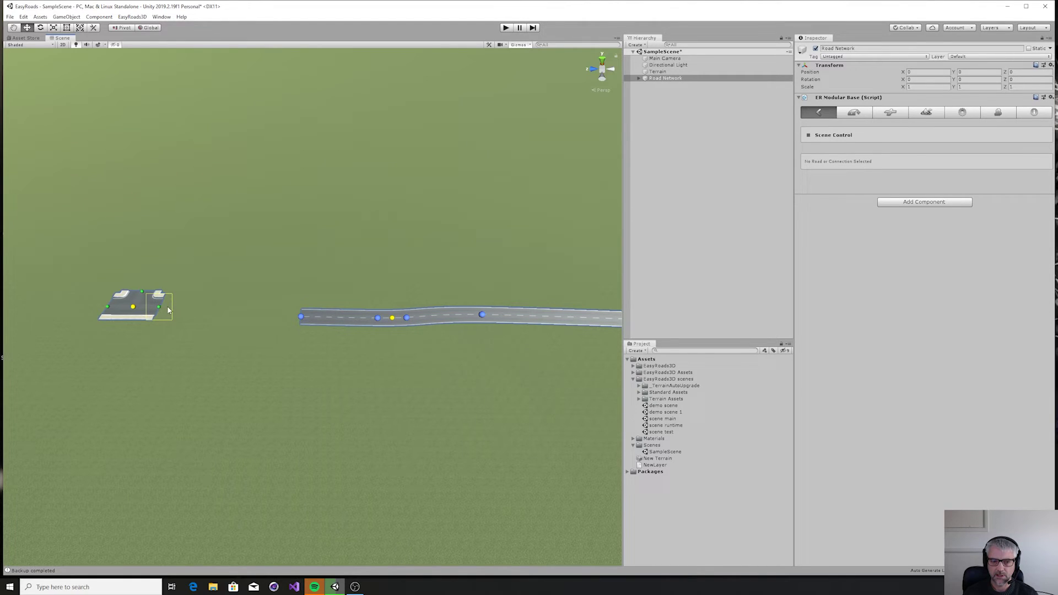
pyautogui.moveTo(177, 308); pyautogui.dragTo(234, 311)
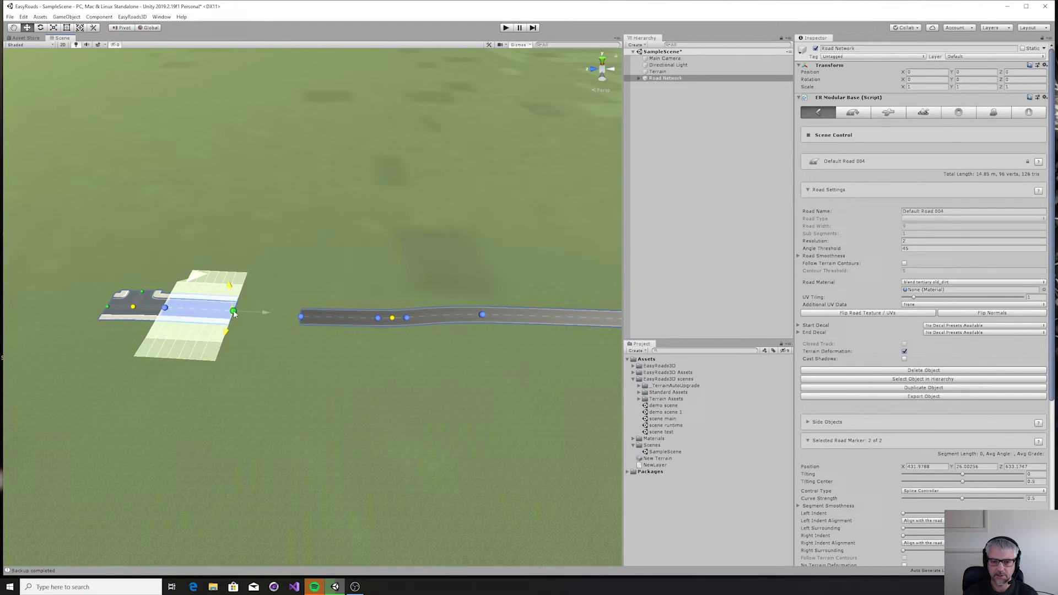
pyautogui.moveTo(234, 313); pyautogui.dragTo(328, 316)
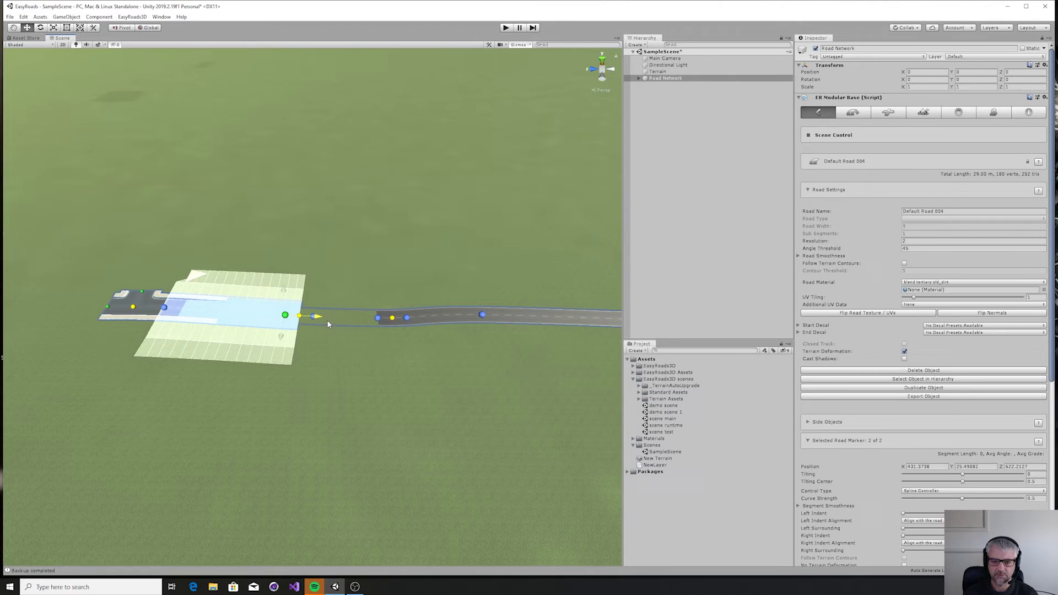
pyautogui.click(313, 354)
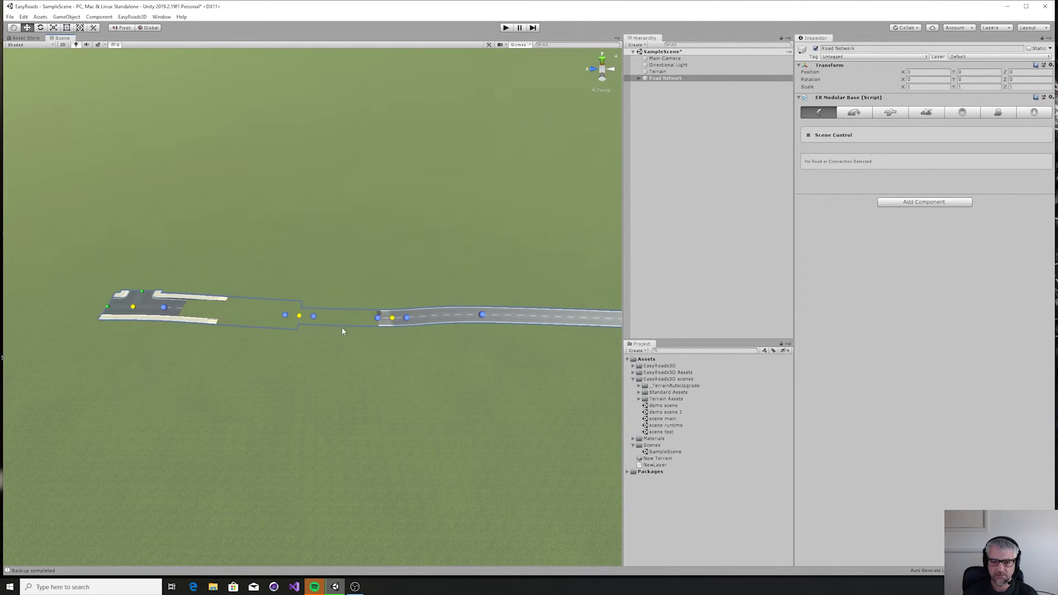
pyautogui.click(299, 316)
# Step: Rebuild the connector's join, then draw Default Road 005 (~25.72 m) from the crossing's top connection
pyautogui.moveTo(296, 296); pyautogui.dragTo(302, 300)
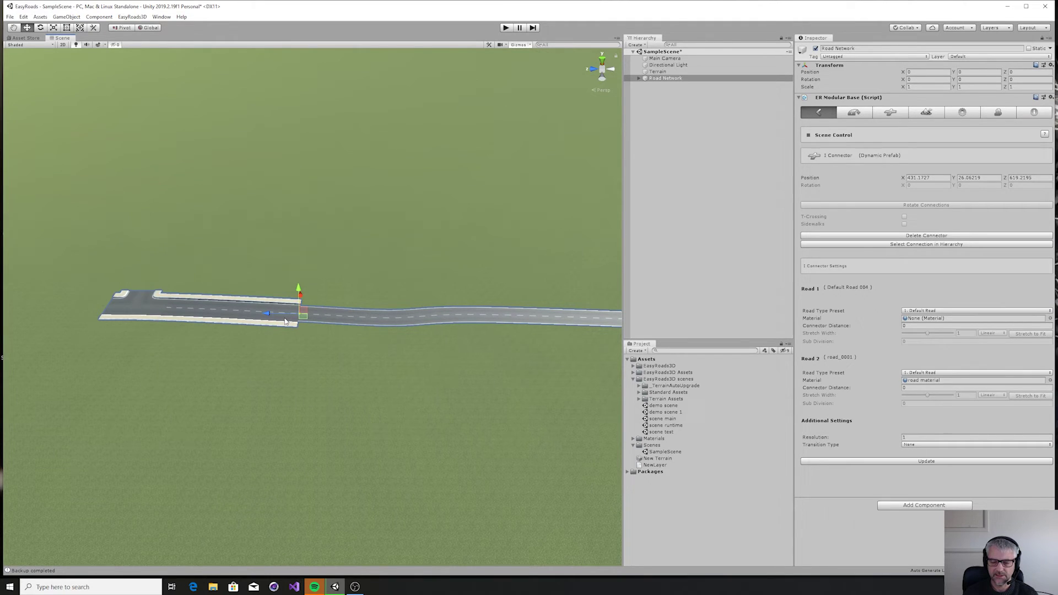
pyautogui.click(139, 308)
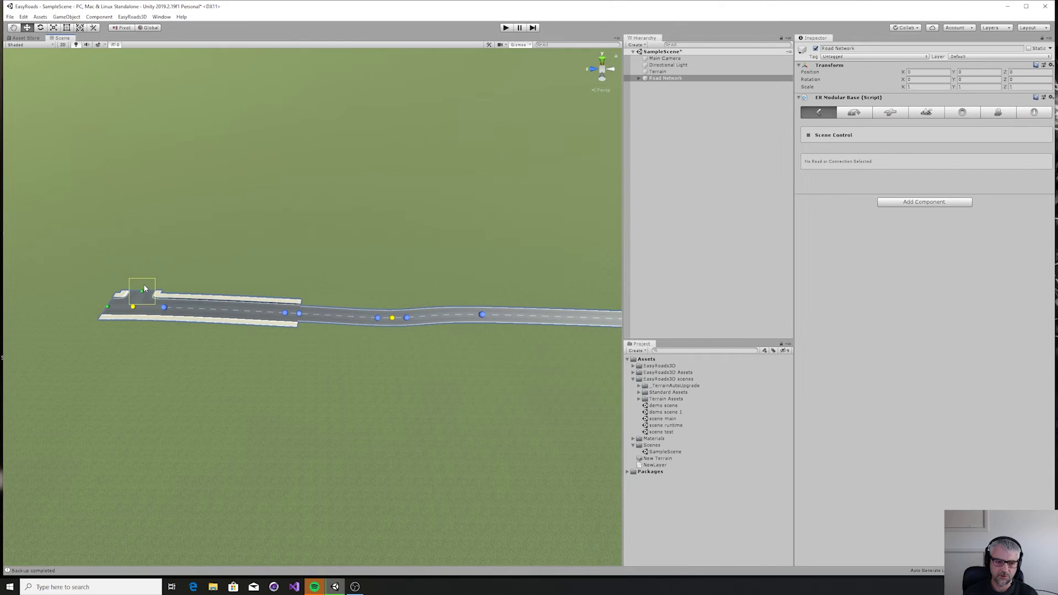
pyautogui.moveTo(143, 289); pyautogui.dragTo(172, 237)
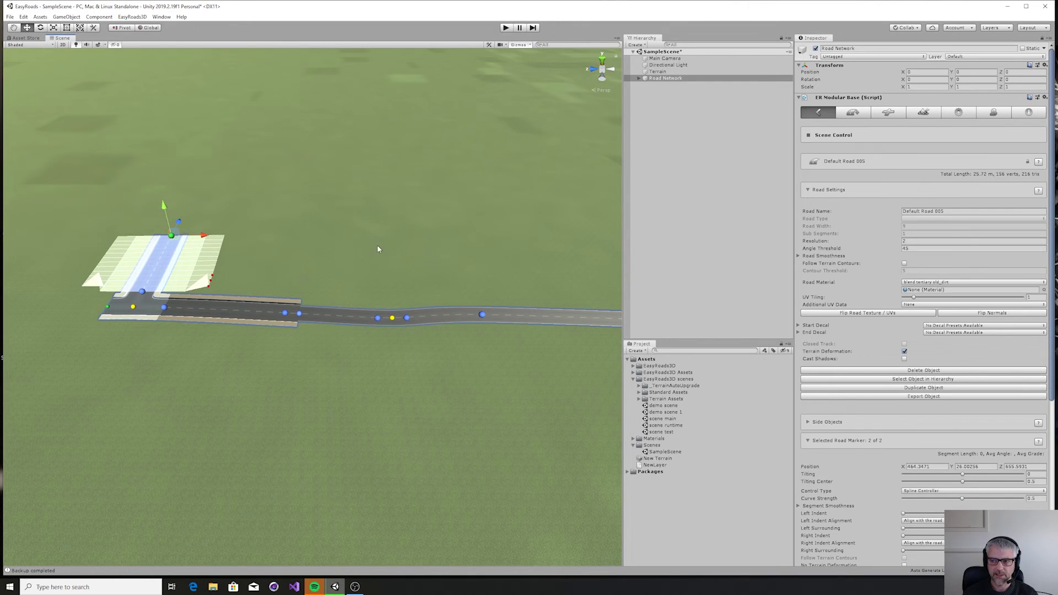
# Step: Cap the branch end with a Default T Crossing with Sidewalks, rotated two quarter turns to align
pyautogui.click(889, 113)
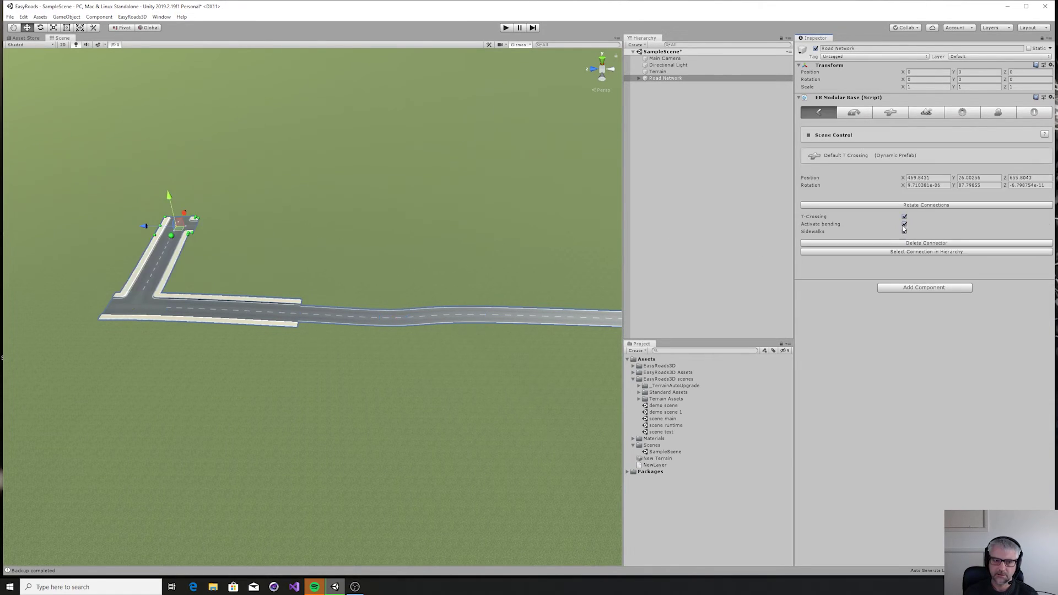
pyautogui.click(905, 231)
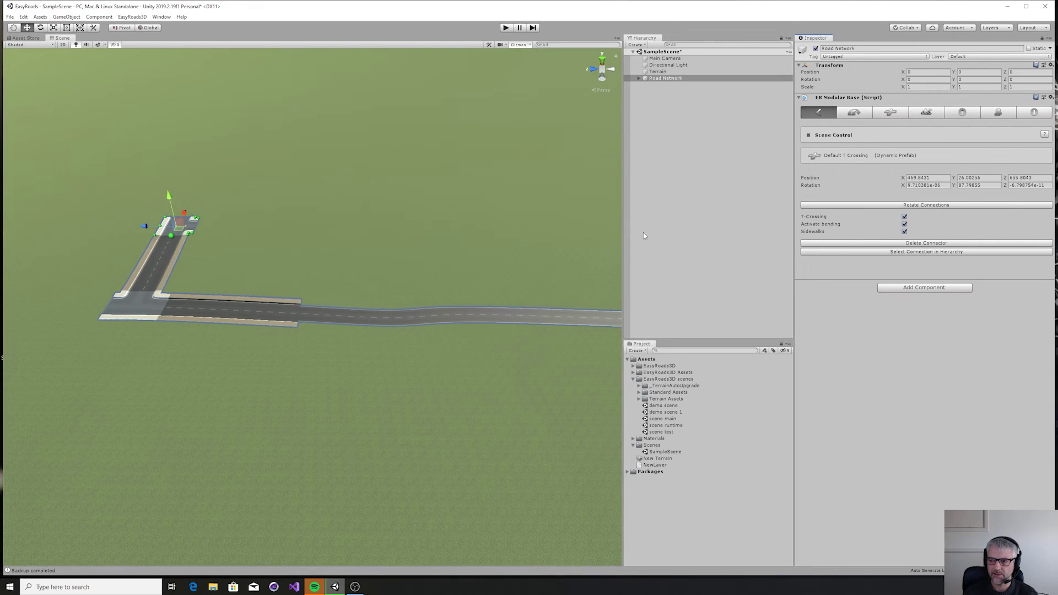
pyautogui.click(894, 205)
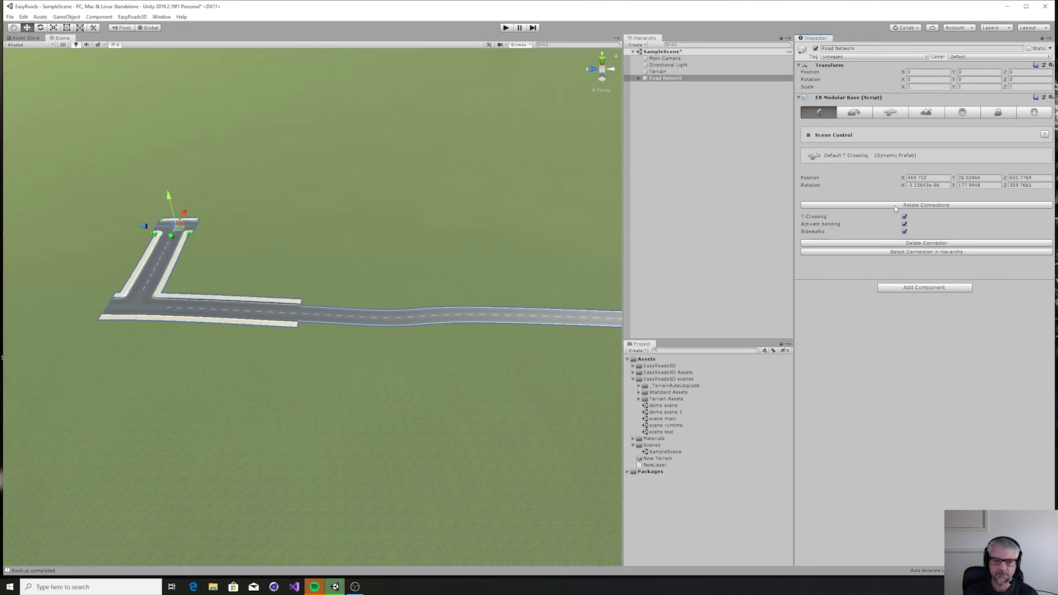
pyautogui.click(895, 205)
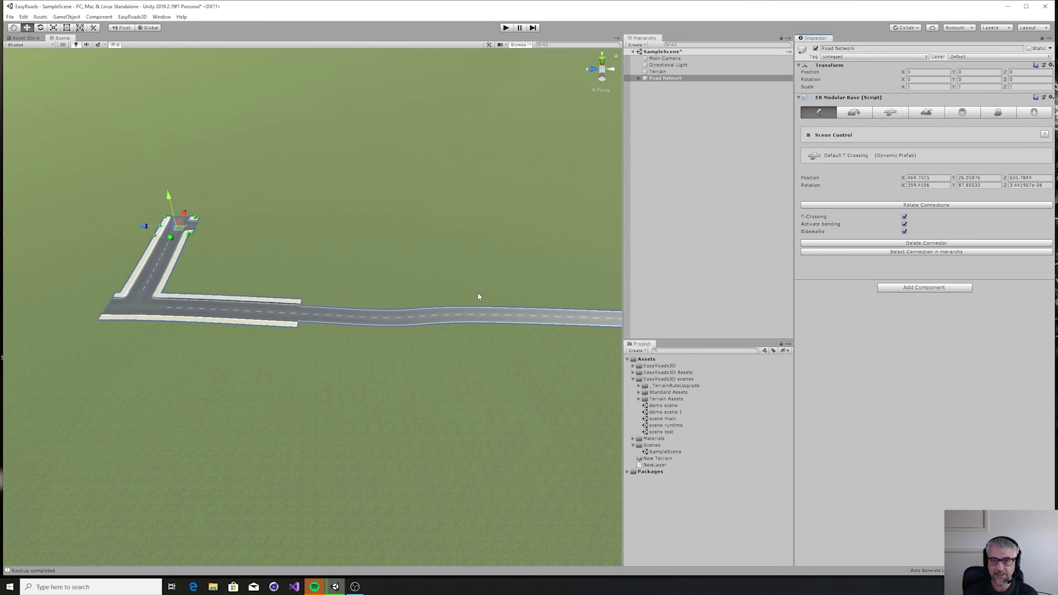
pyautogui.click(639, 77)
pyautogui.click(673, 104)
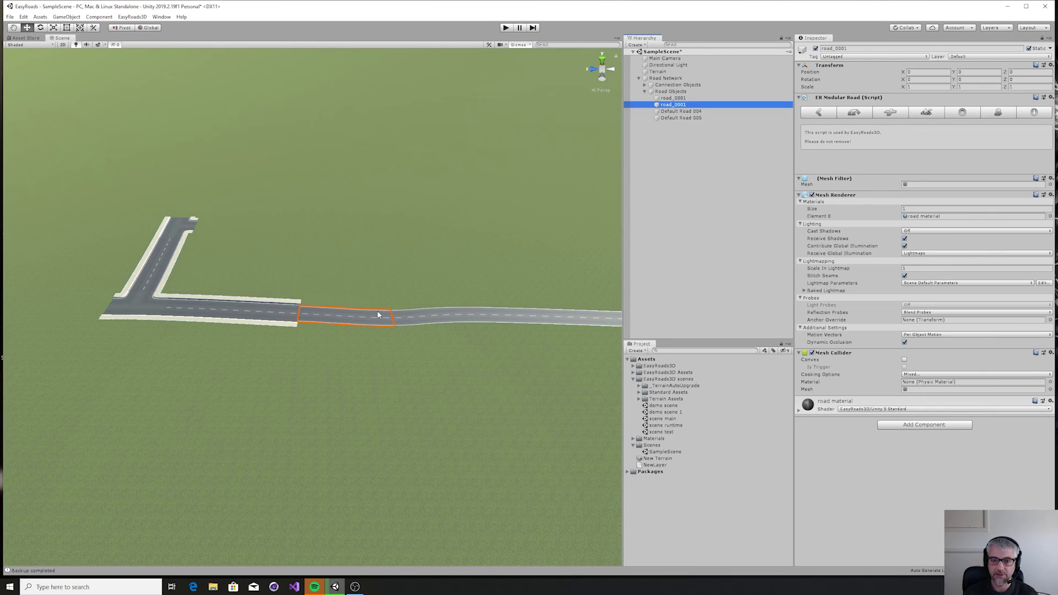
pyautogui.rightClick(685, 104)
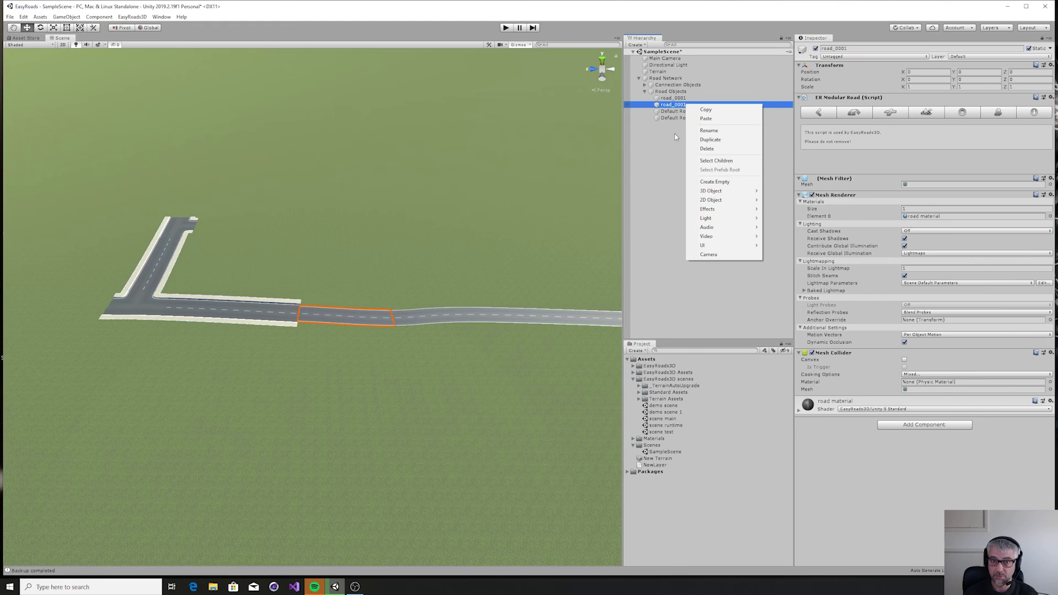
pyautogui.click(664, 78)
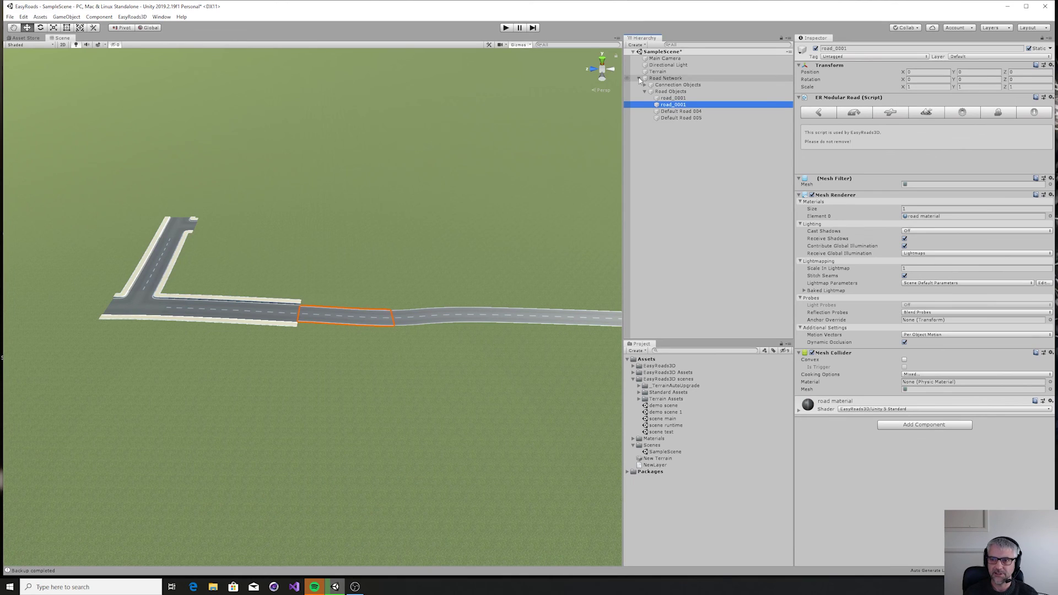
pyautogui.click(639, 80)
pyautogui.click(661, 79)
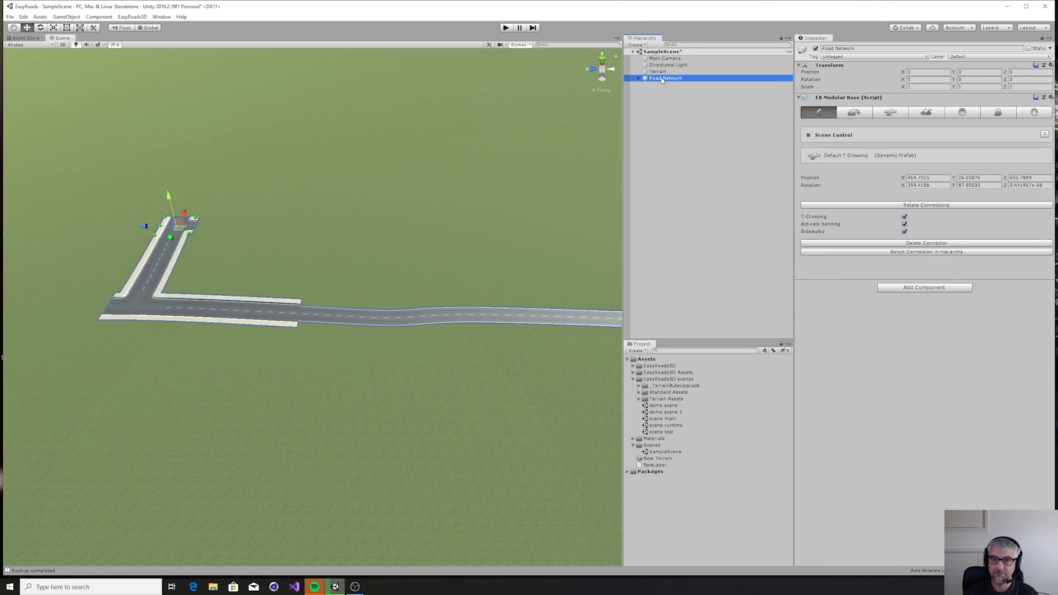